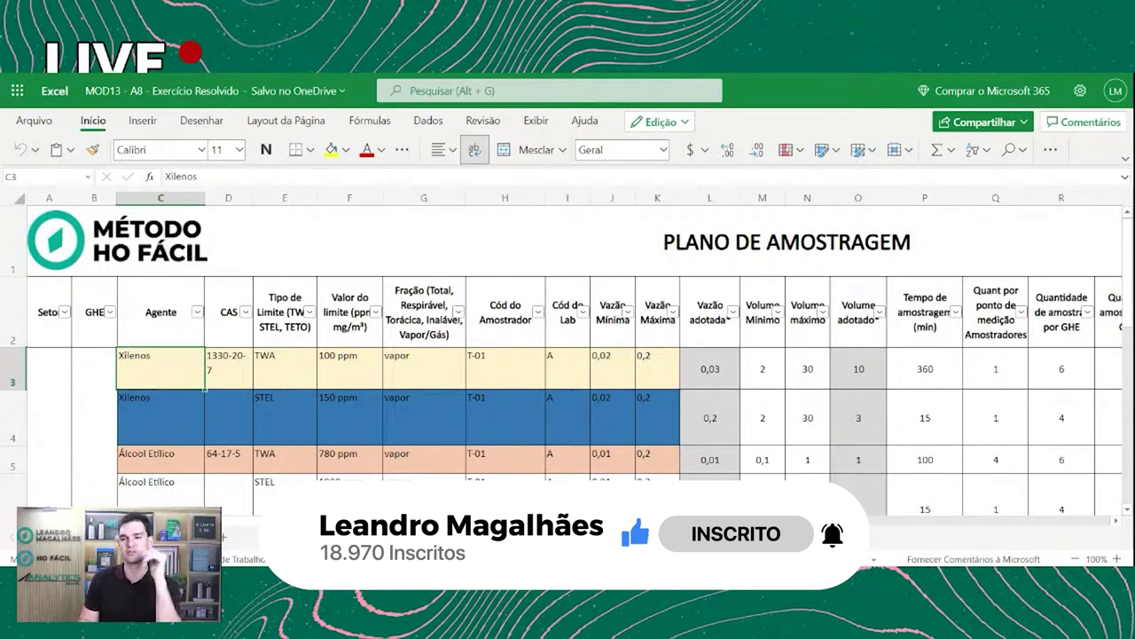
Review the agents listed in the Agente column of the sampling plan, from Xilenos down to Tolueno
left_click(160, 416)
left_click(161, 459)
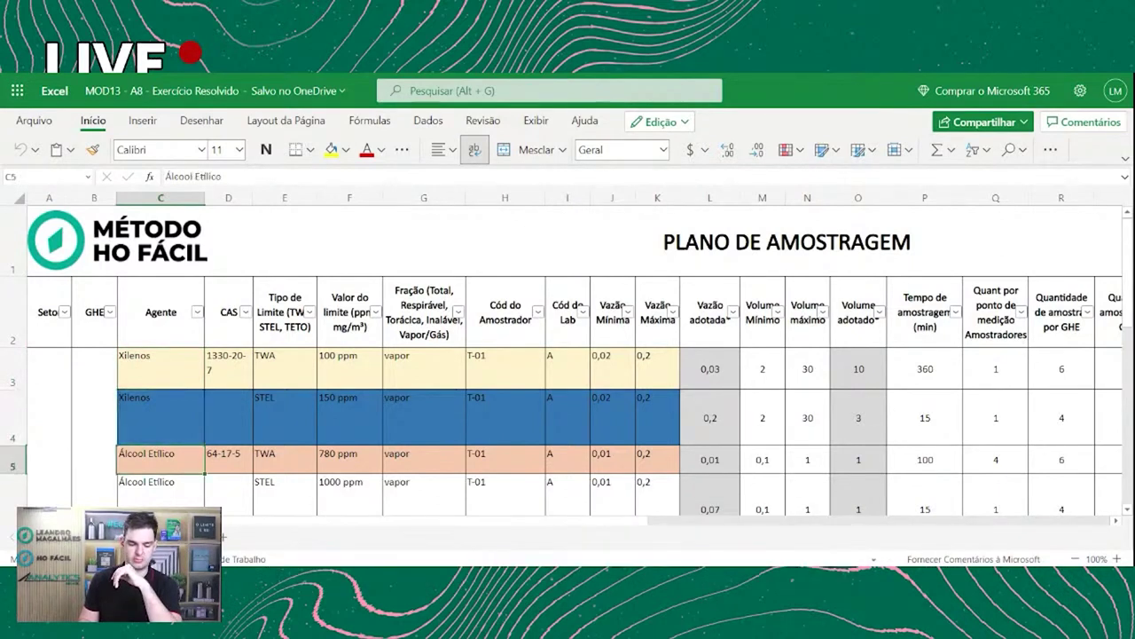
scroll(567, 363, "down", 3)
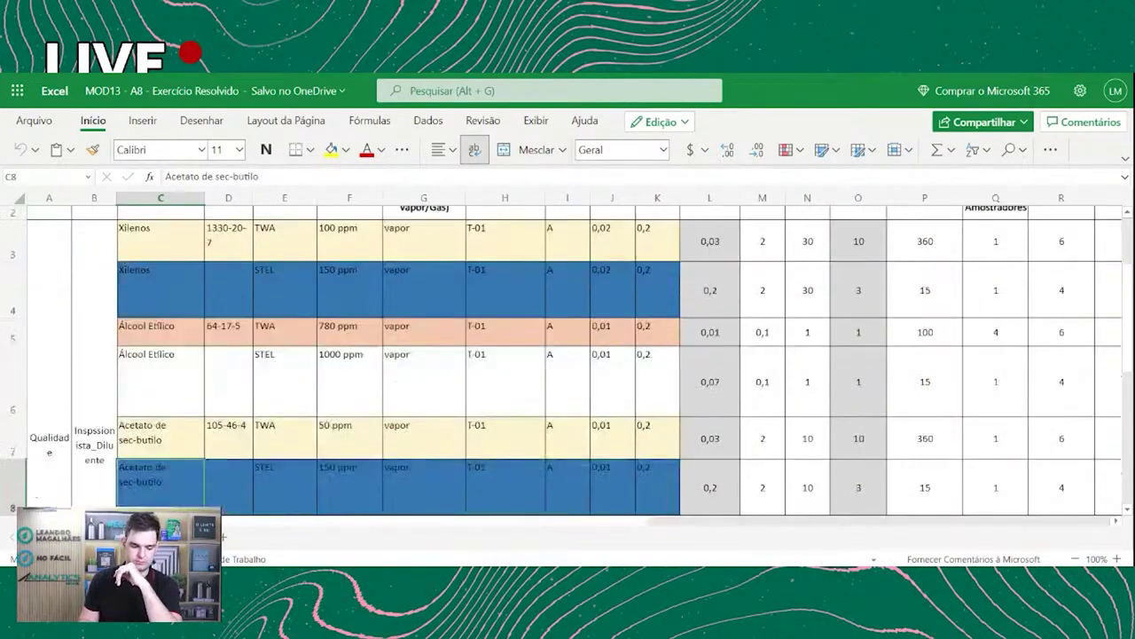
left_click(161, 437)
key("Down")
key("Down")
key("Down")
key("Down")
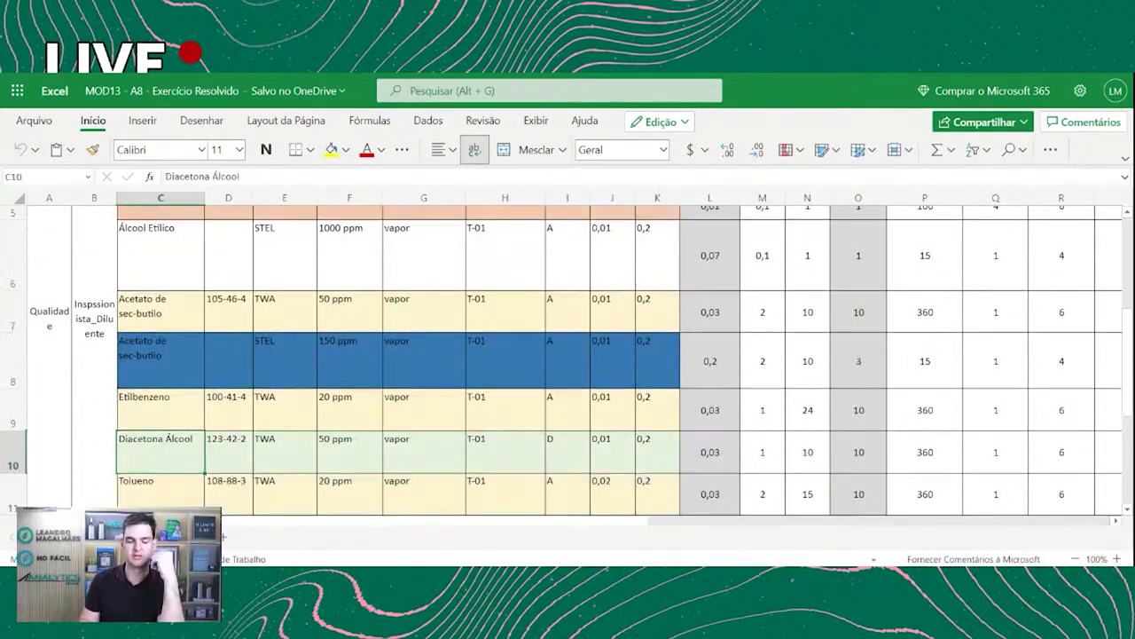
key("Down")
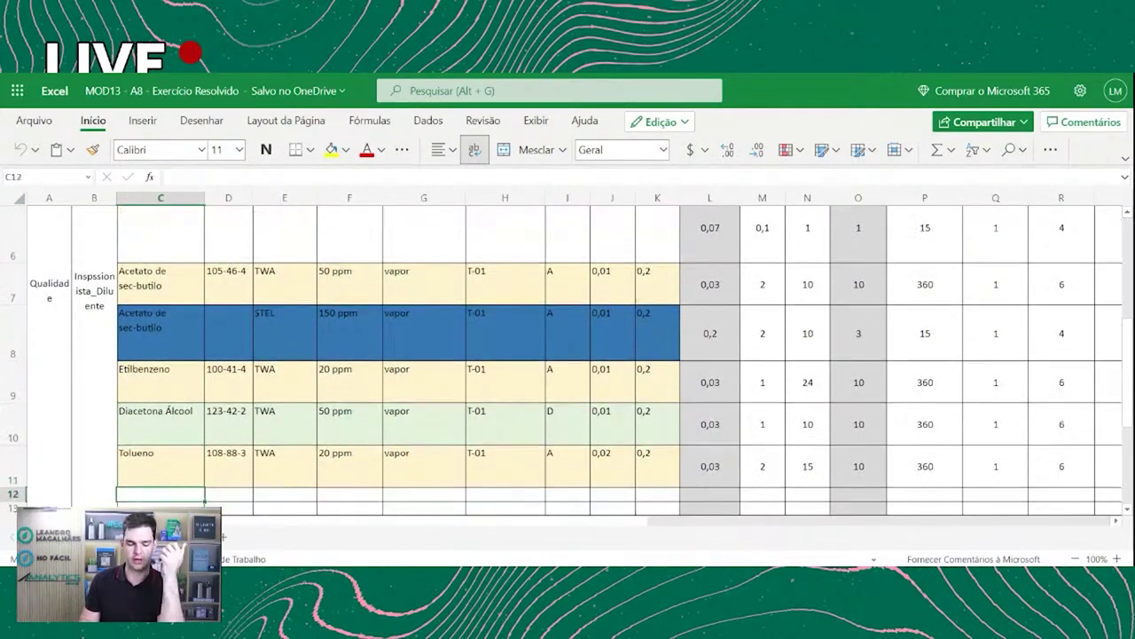
key("ctrl+Up")
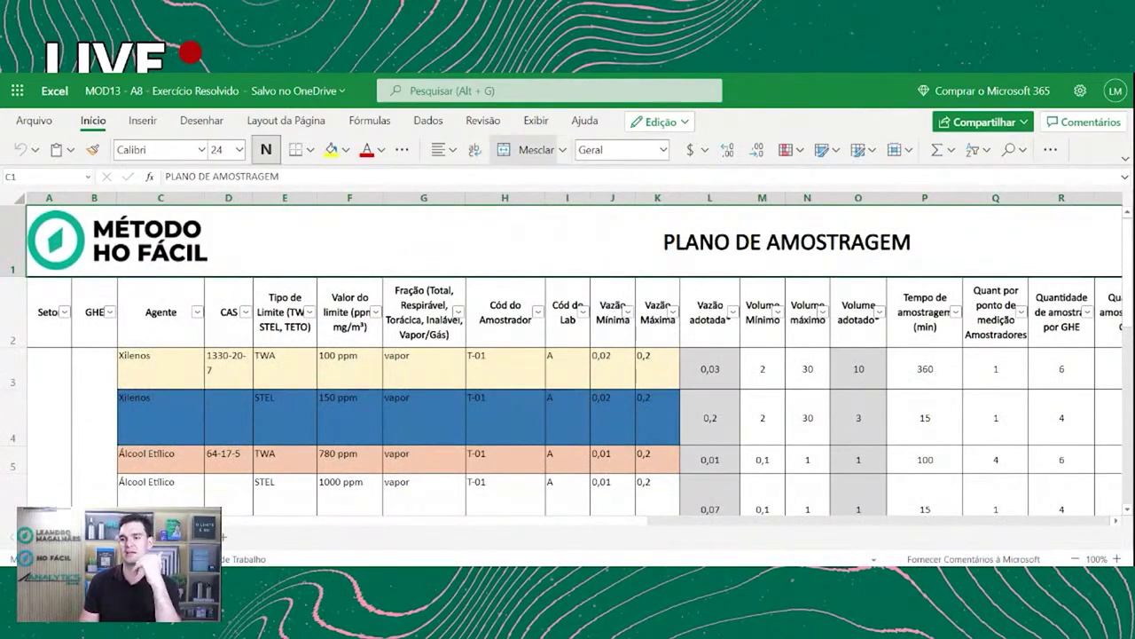
Examine the Agente, CAS and Tipo de Limite columns around the headers and the two Xilenos rows
left_click(160, 368)
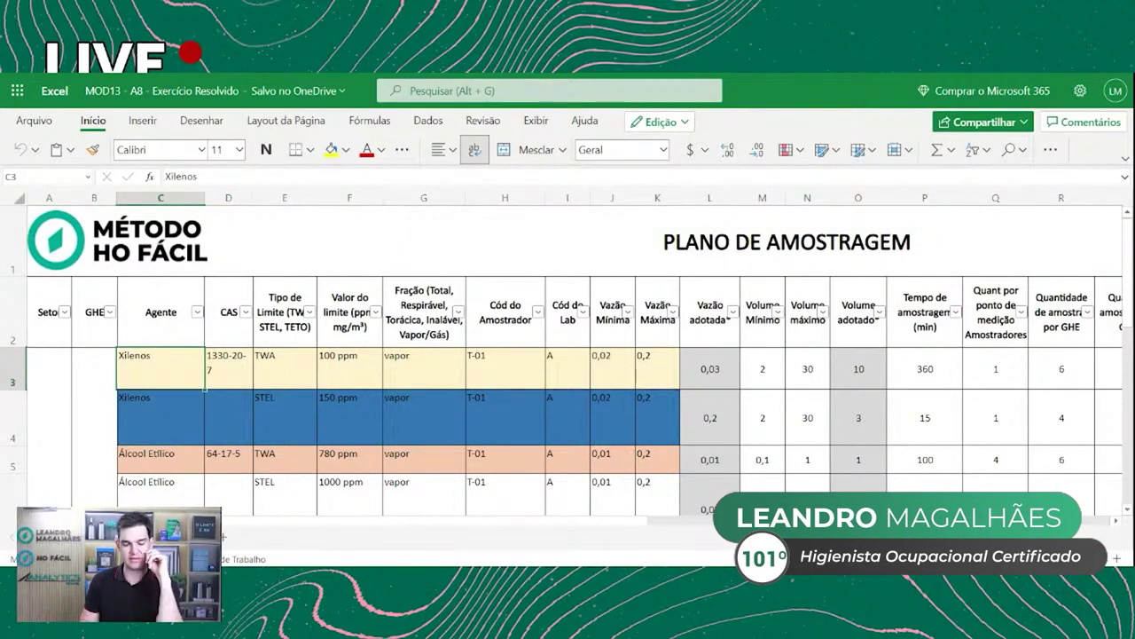
key("Up")
key("Right")
key("Right")
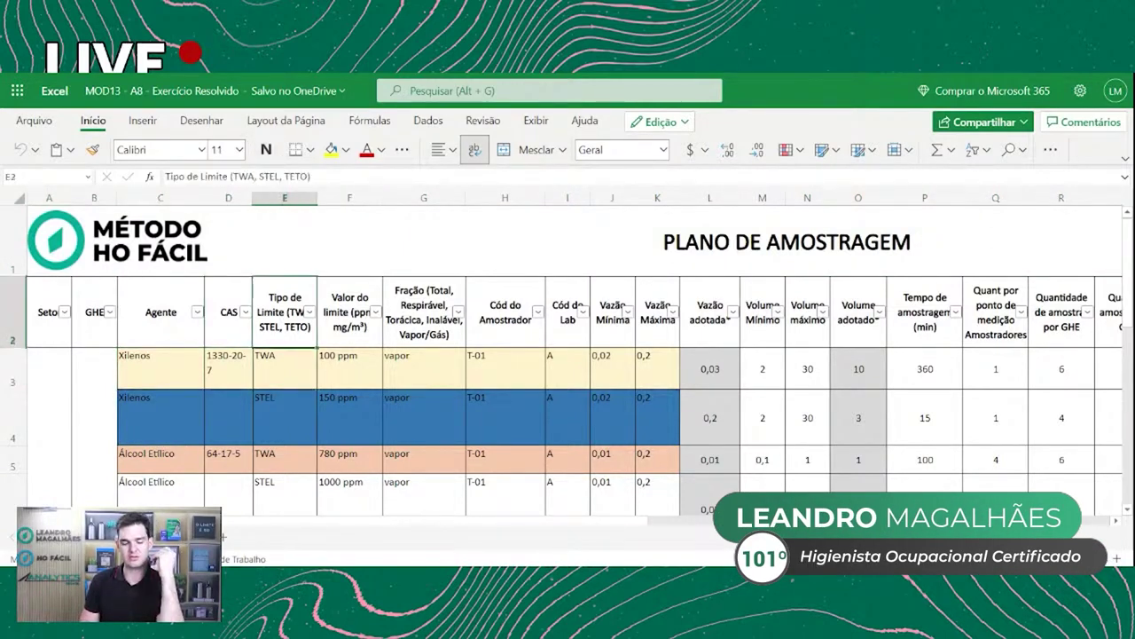
key("Down")
key("Left")
key("Down")
key("Right")
key("Up")
key("Up")
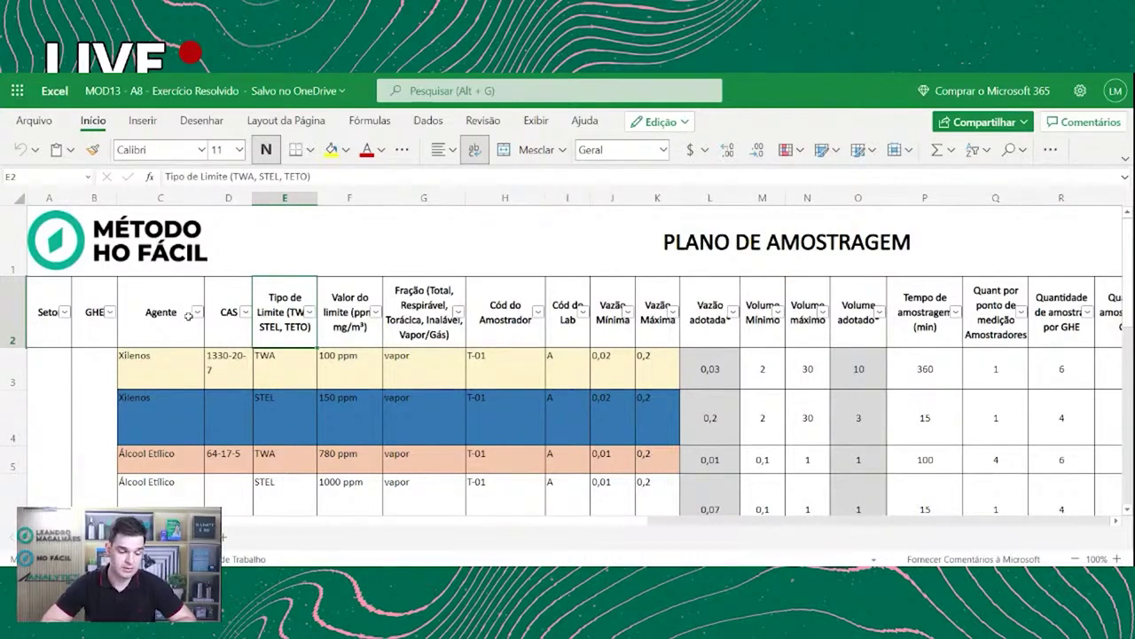
Examine the CAS number, limit types, limit values, fraction and sampler code of the Xilenos TWA and STEL rows
left_click(212, 353)
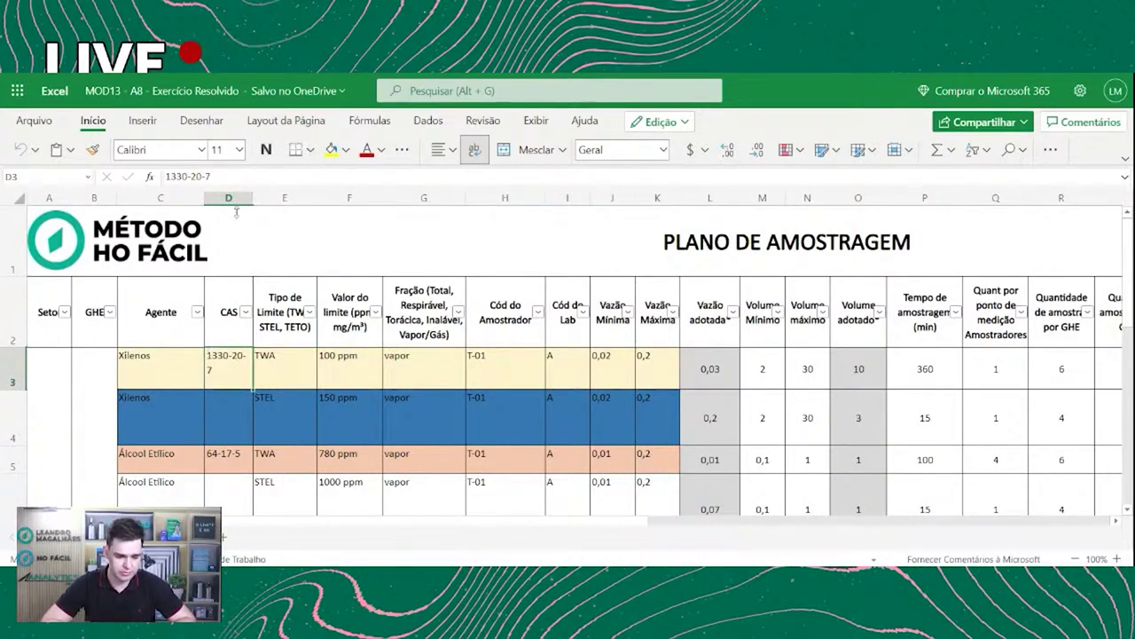
left_click(282, 364)
left_click(292, 421)
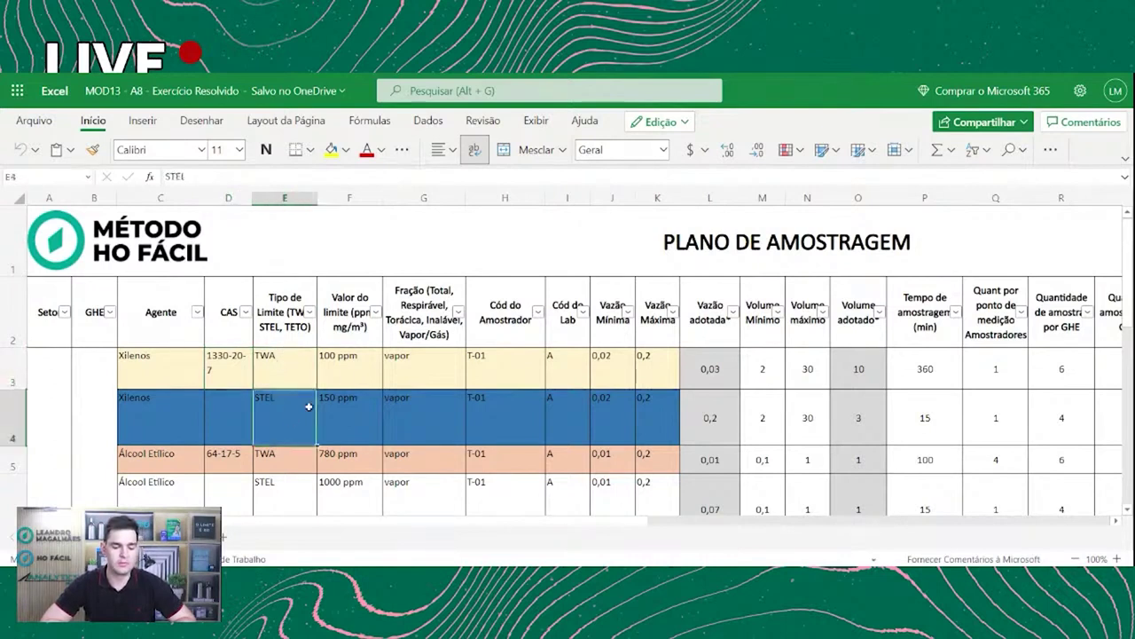
left_click(387, 355)
left_click(350, 358)
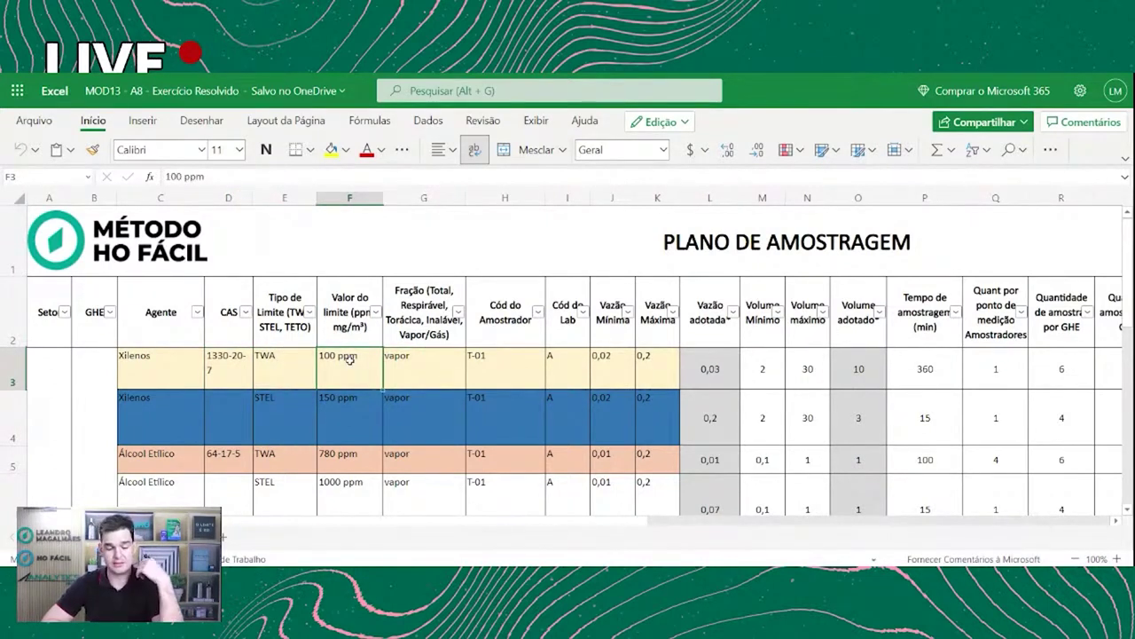
left_click(360, 421)
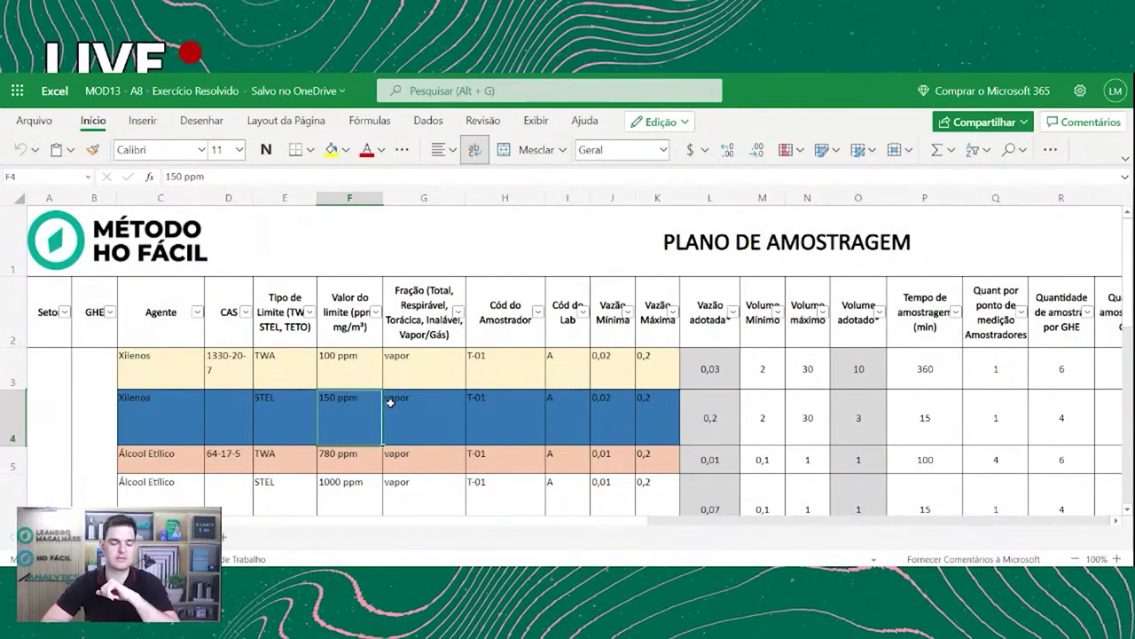
left_click(430, 354)
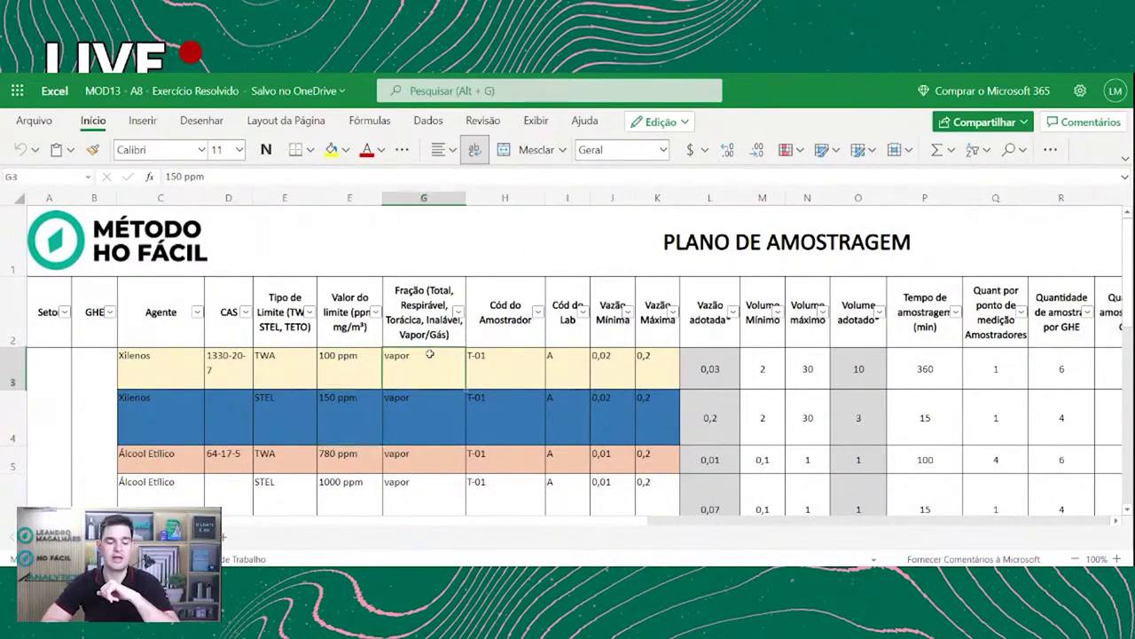
left_click(431, 409)
left_click(482, 379)
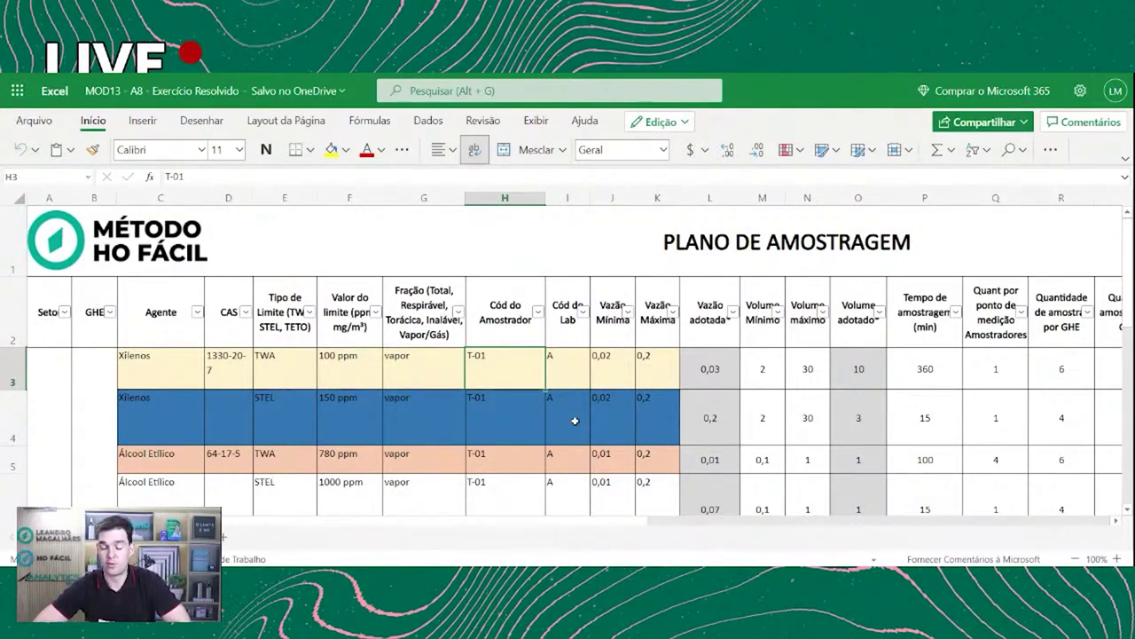
Examine the minimum and maximum flow, adopted flow formula, volume limits, adopted volume and sampling time of the Xilenos TWA row
left_click(618, 367)
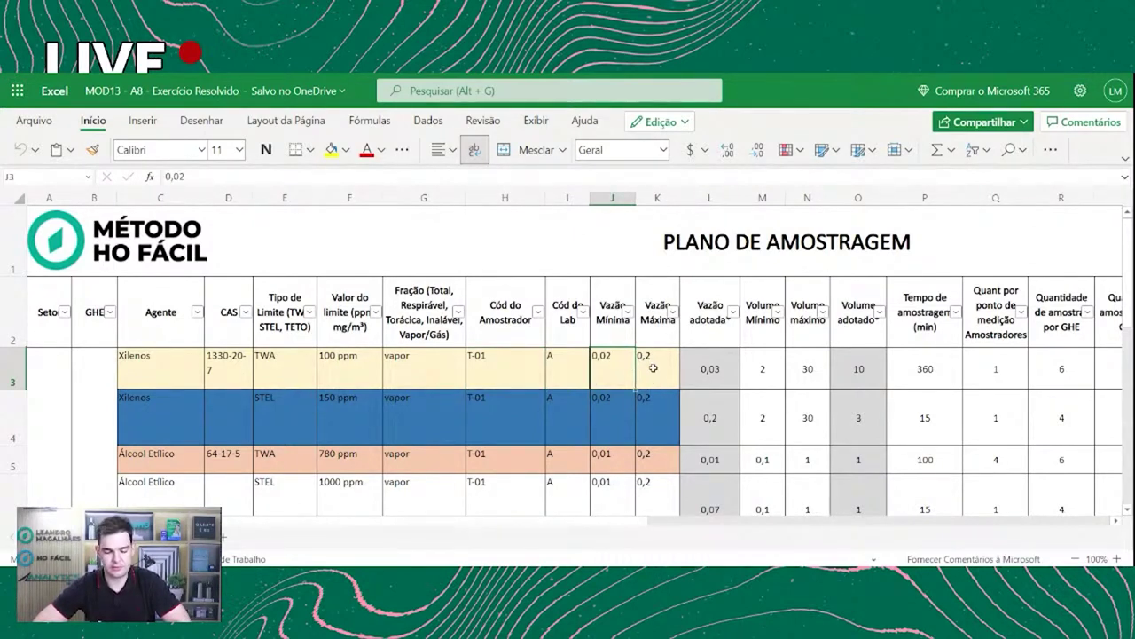
left_click(653, 367)
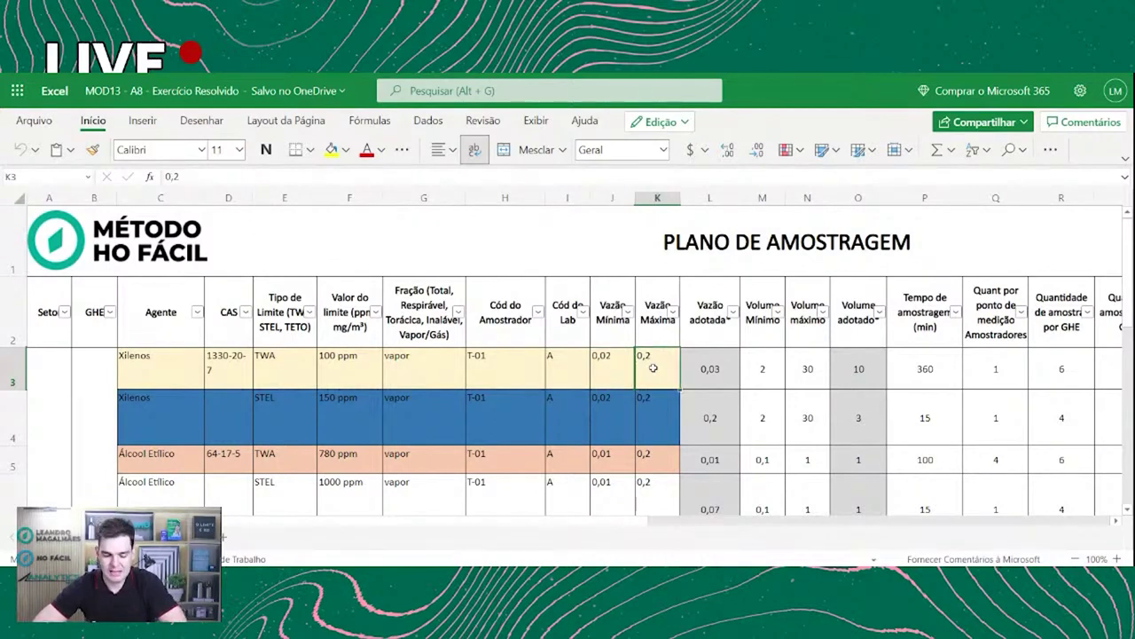
scroll(652, 368, "right", 2)
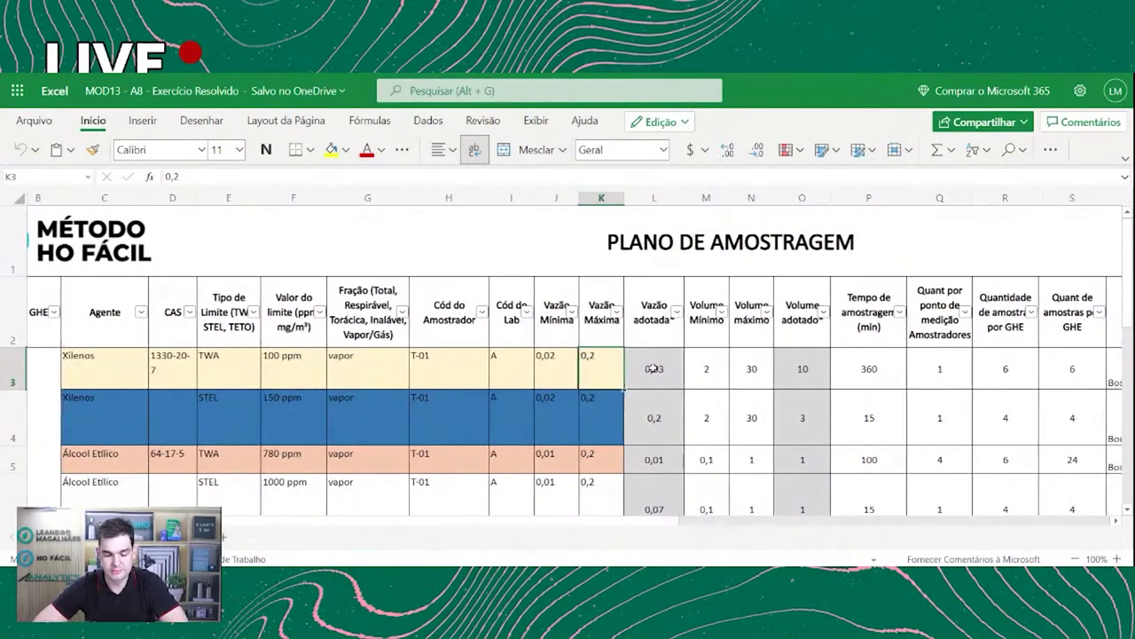
left_click(652, 368)
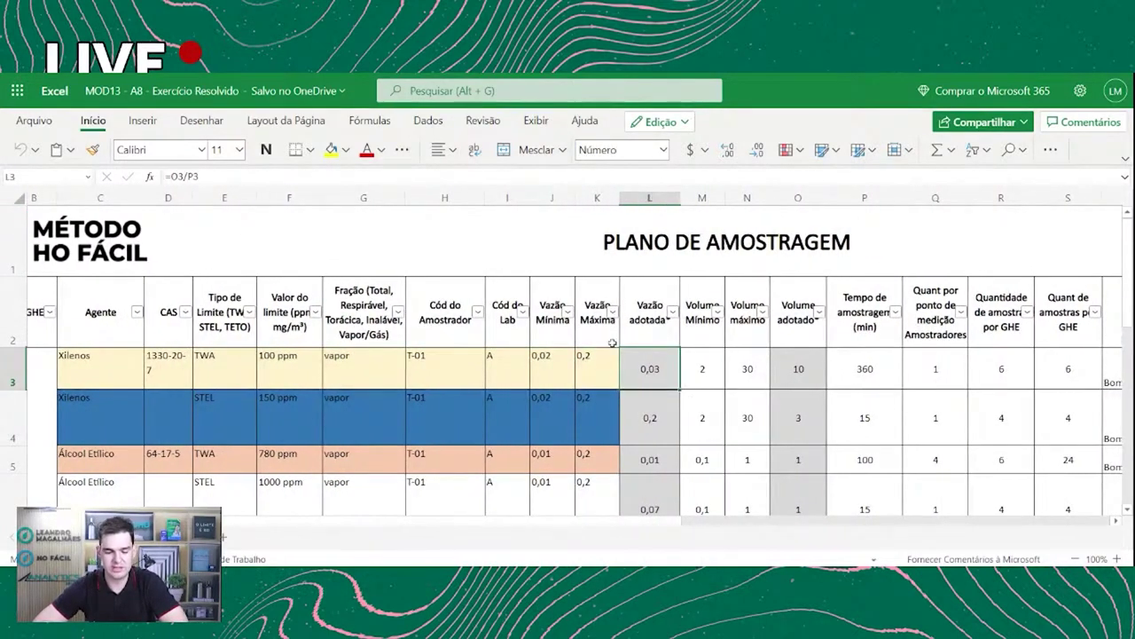
left_click(710, 378)
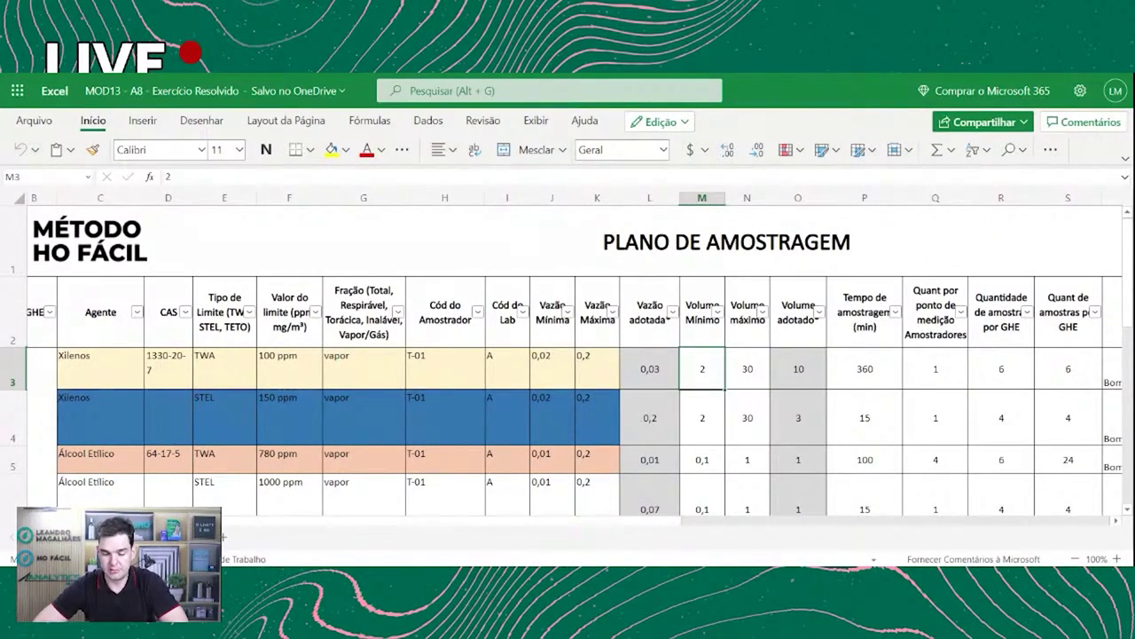
left_click(741, 378)
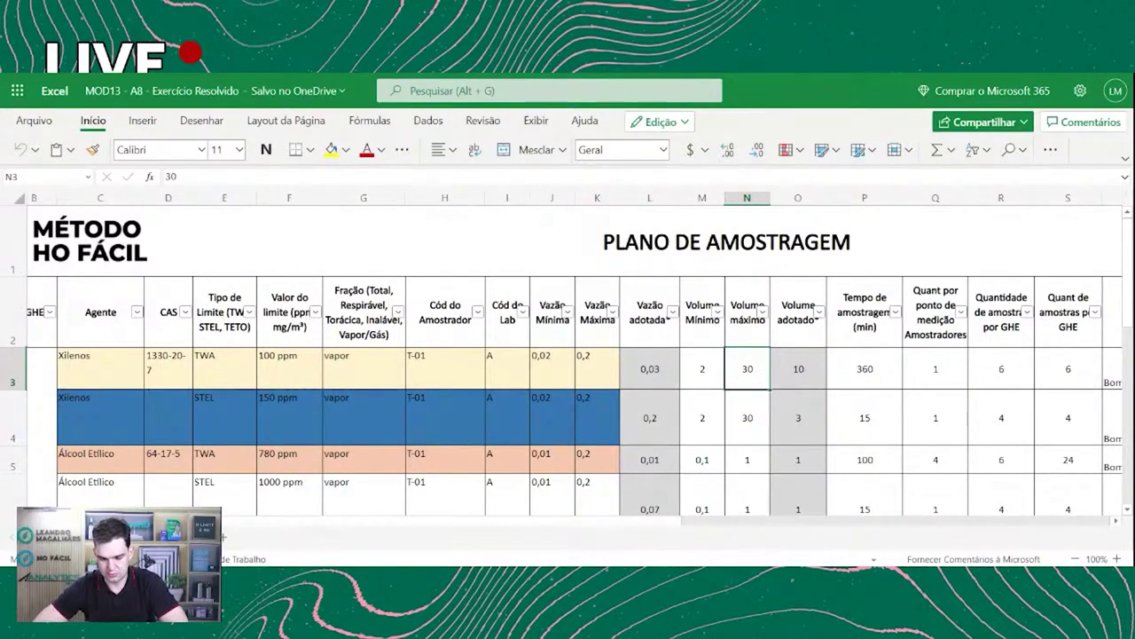
left_click(848, 376)
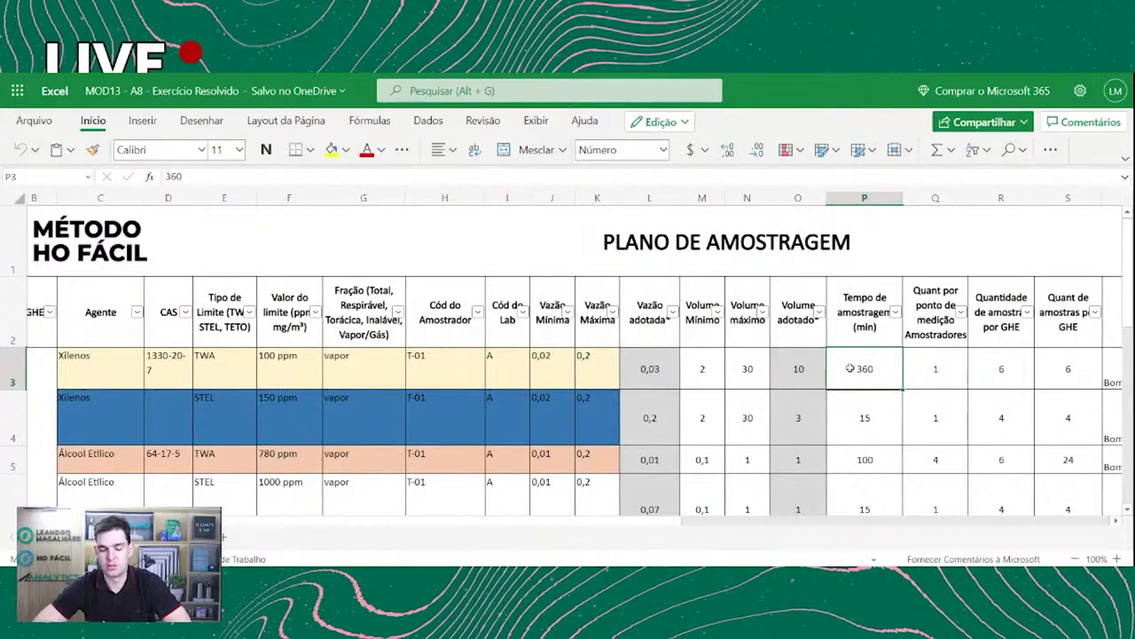
left_click(792, 371)
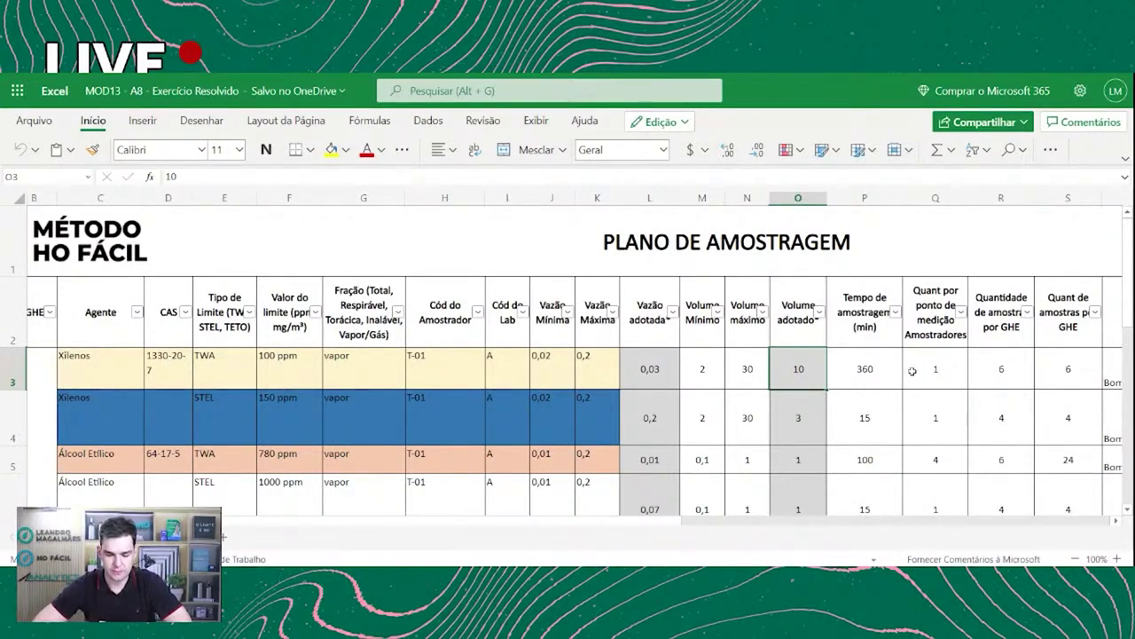
left_click(873, 370)
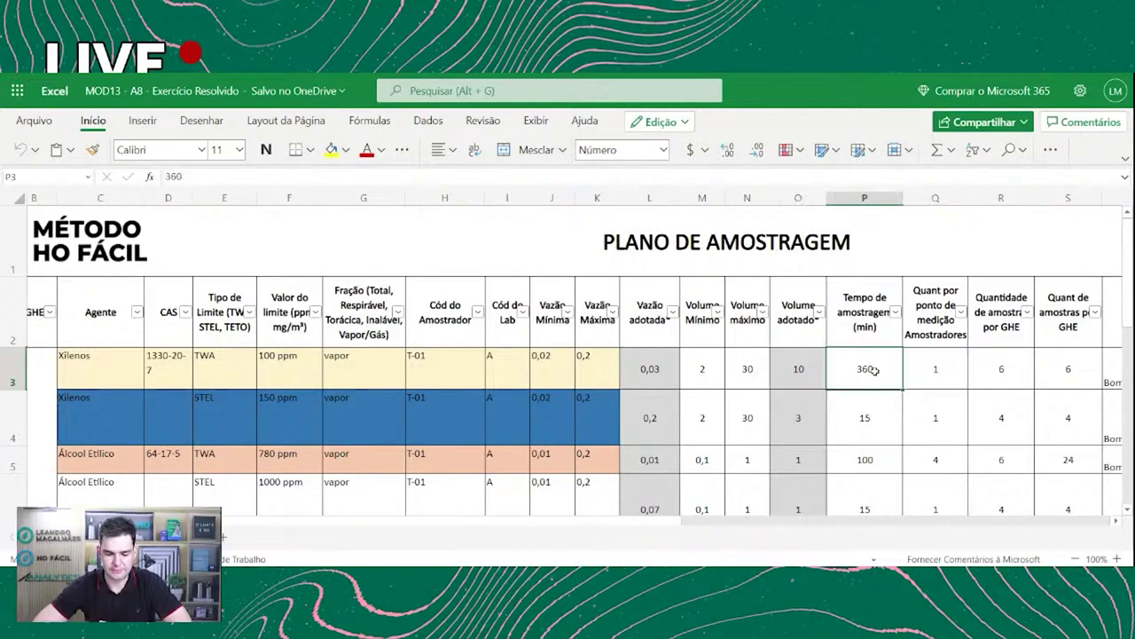
left_click(665, 374)
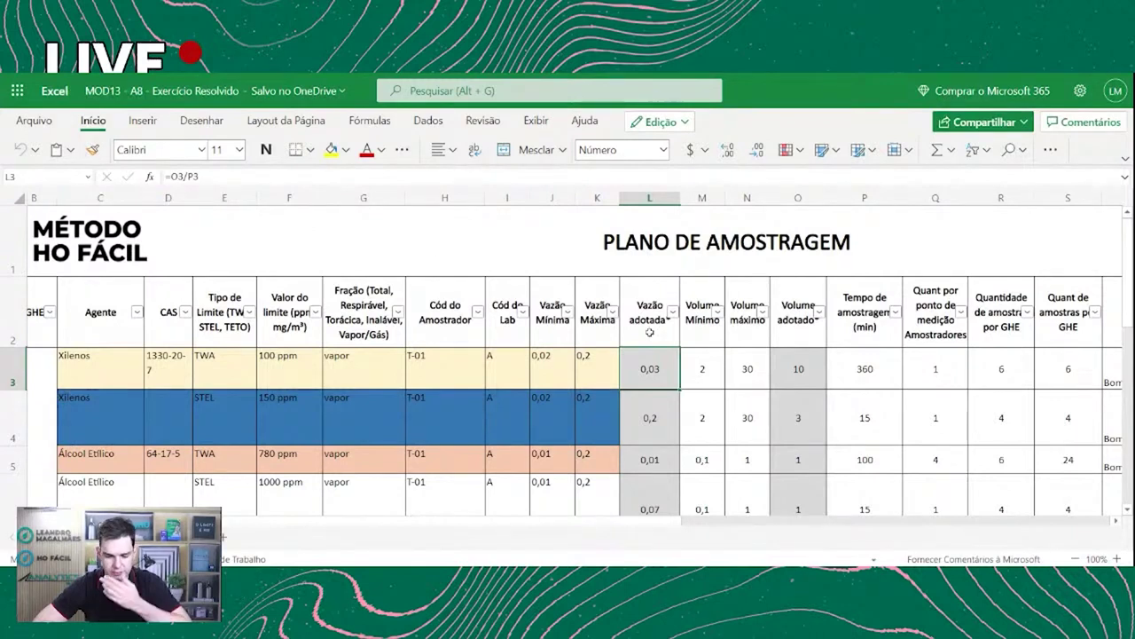
Set the adopted volume (Volume adotado) of the Xilenos TWA row to 30
left_click(798, 358)
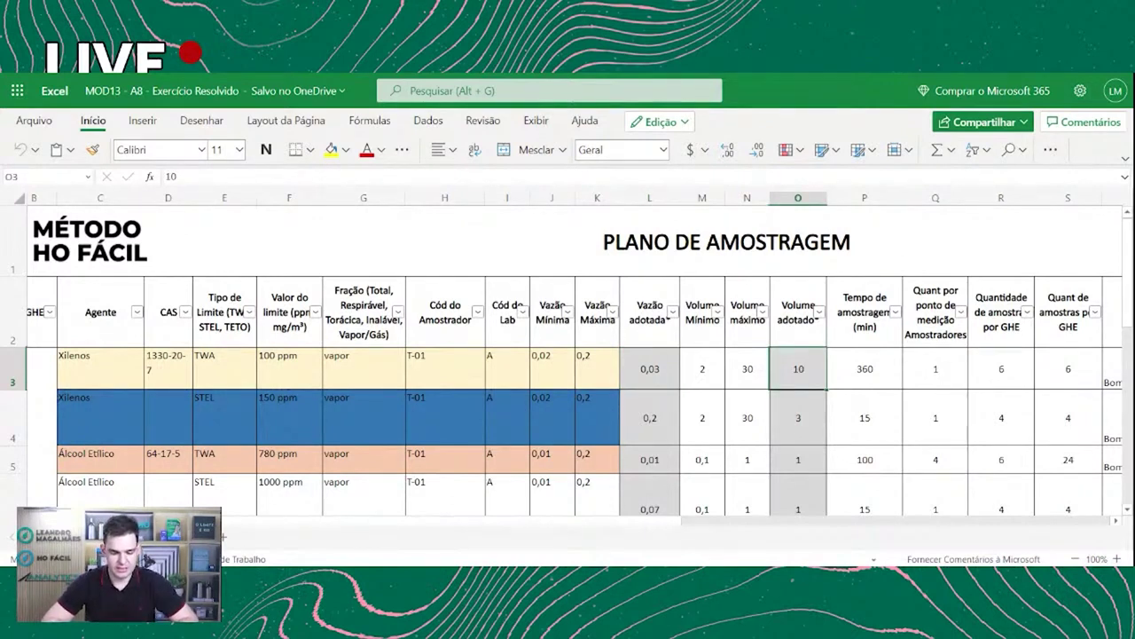
type("30")
key("Return")
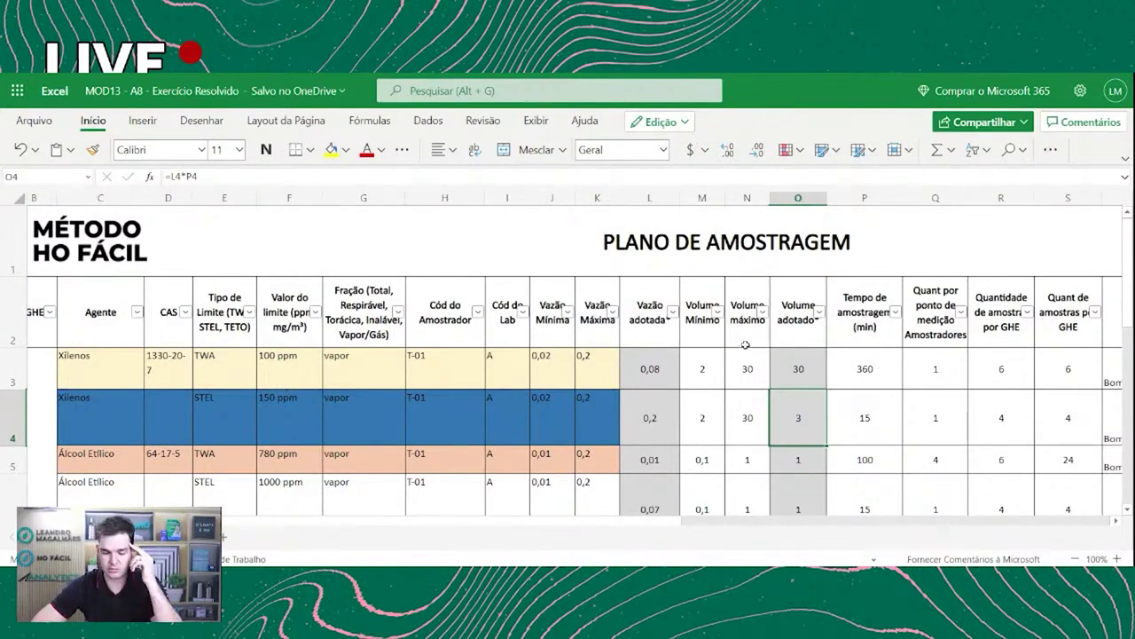
Check the Xilenos TWA row's adopted flow formula against its adopted volume, sampling time and number of samplers per measurement point
left_click(649, 378)
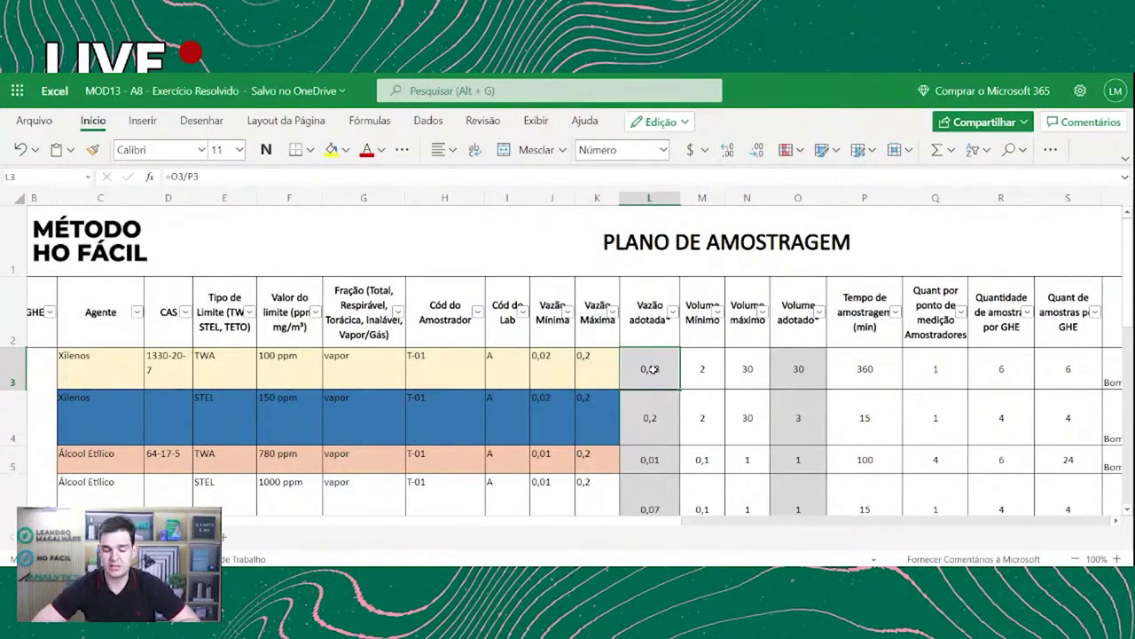
left_click(822, 379)
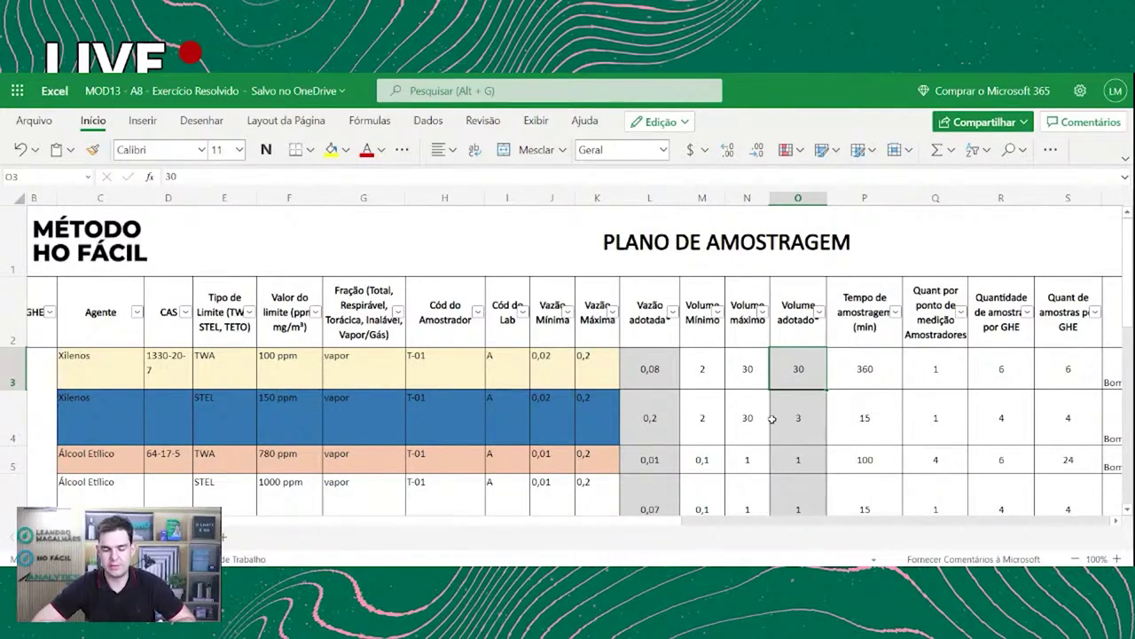
left_click(896, 366)
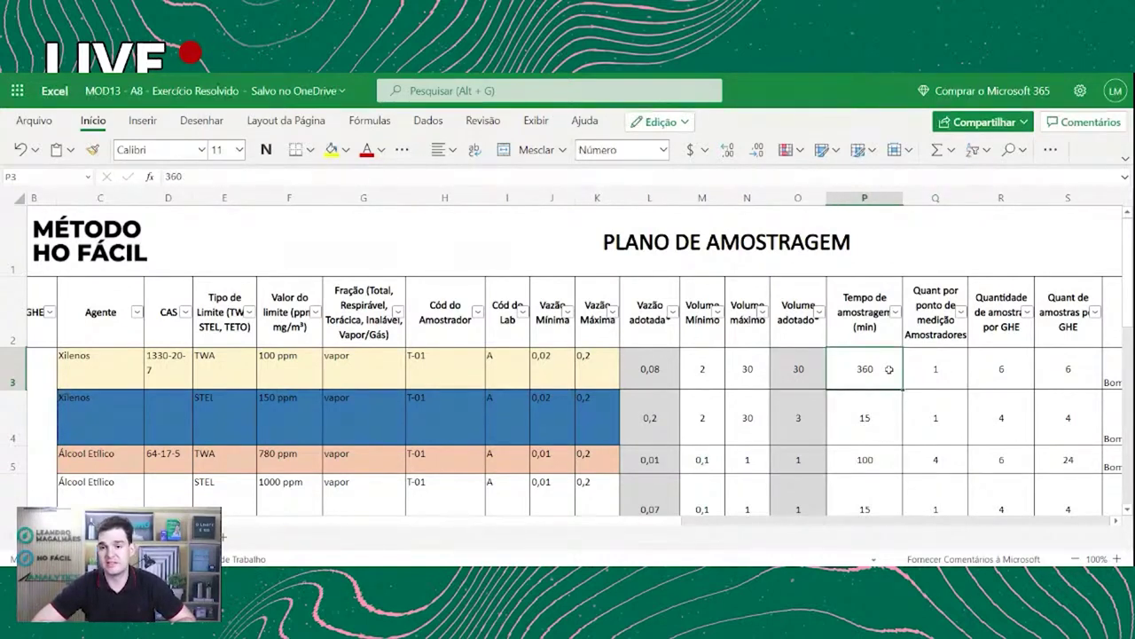
left_click(806, 360)
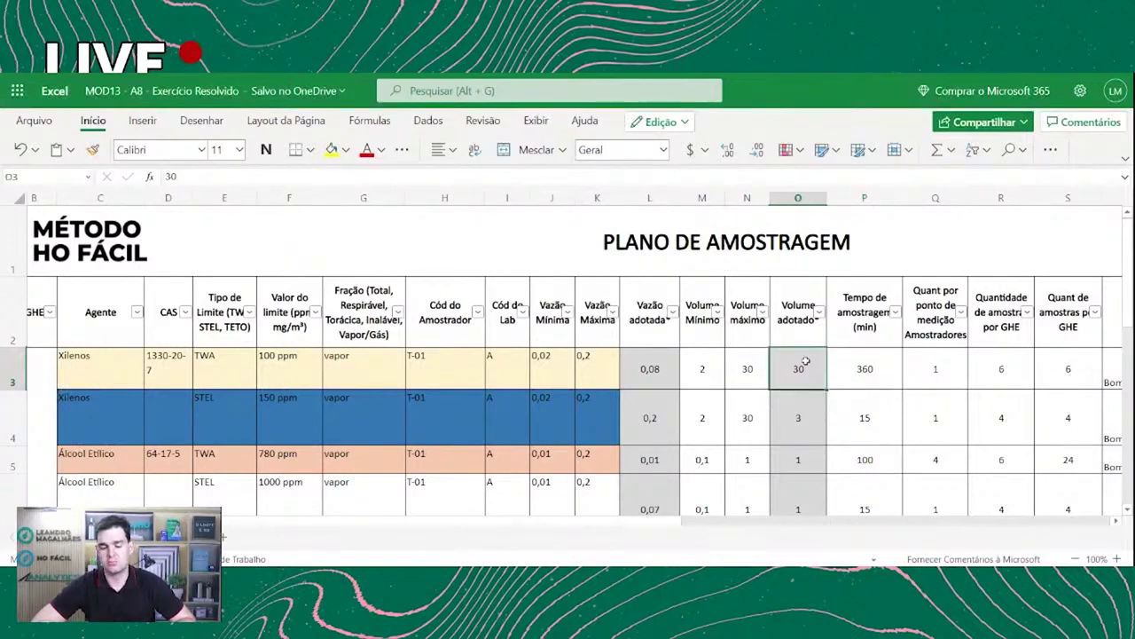
left_click(655, 364)
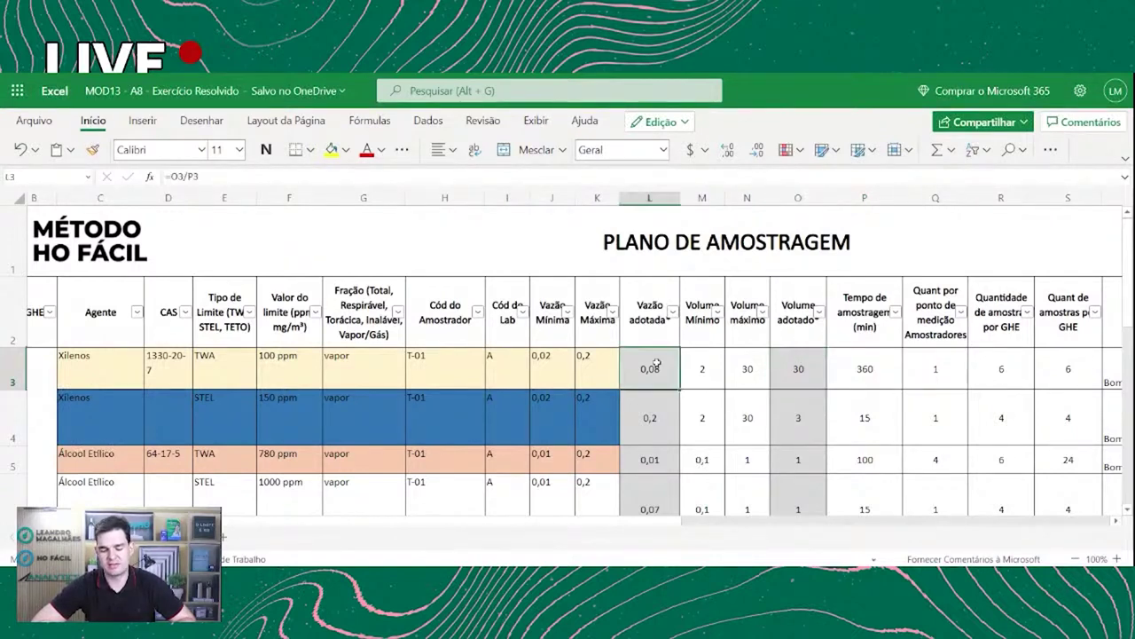
left_click(928, 378)
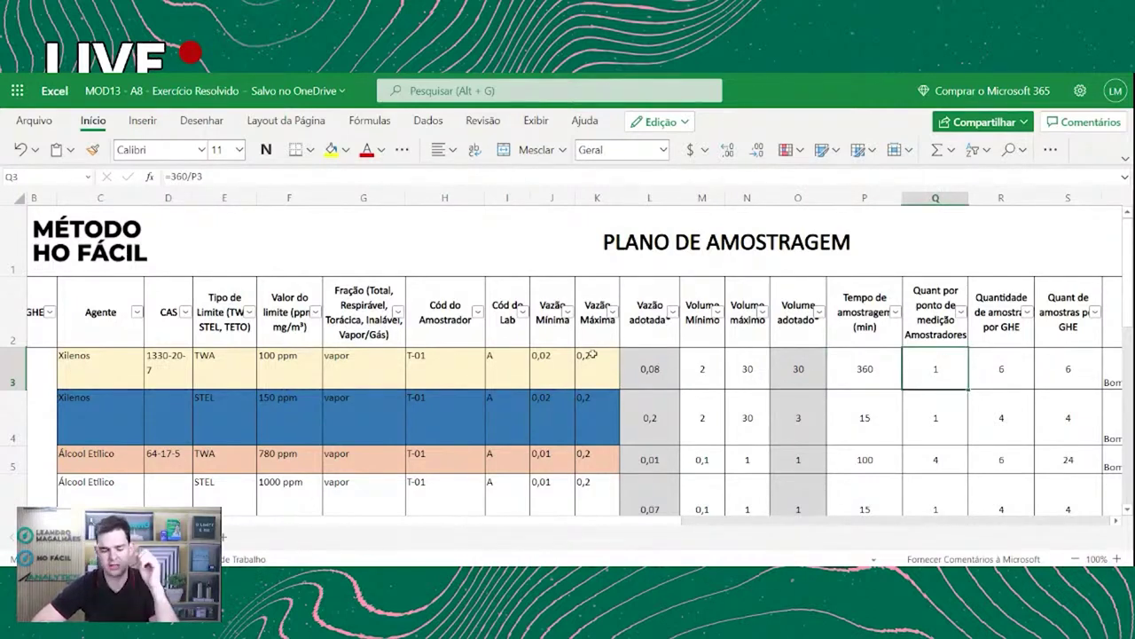
left_click(661, 372)
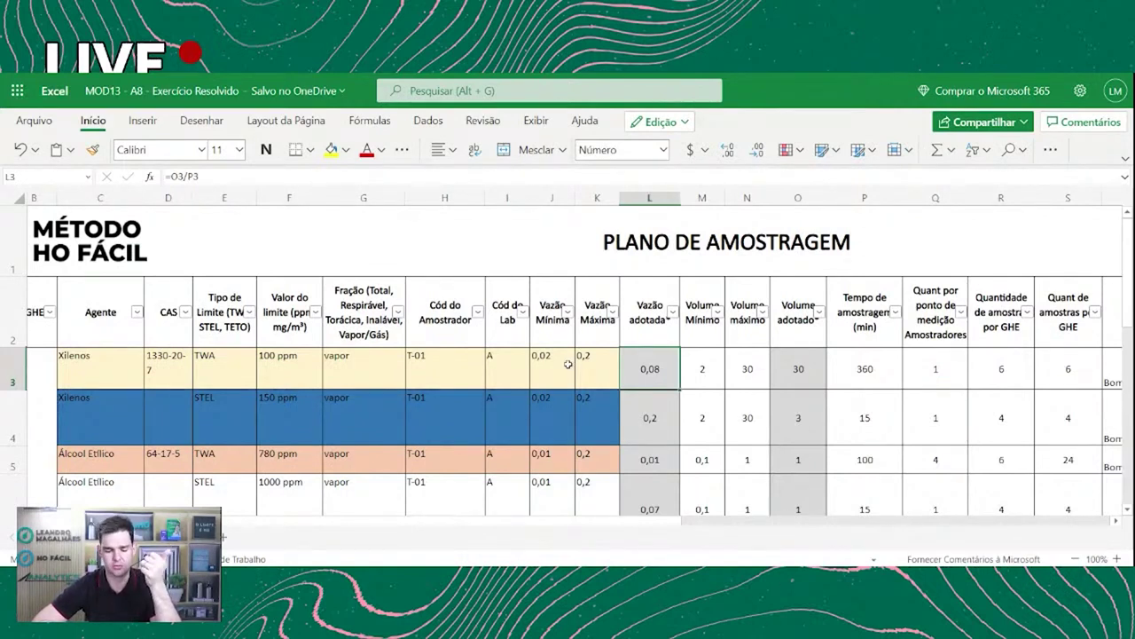
left_click(777, 383)
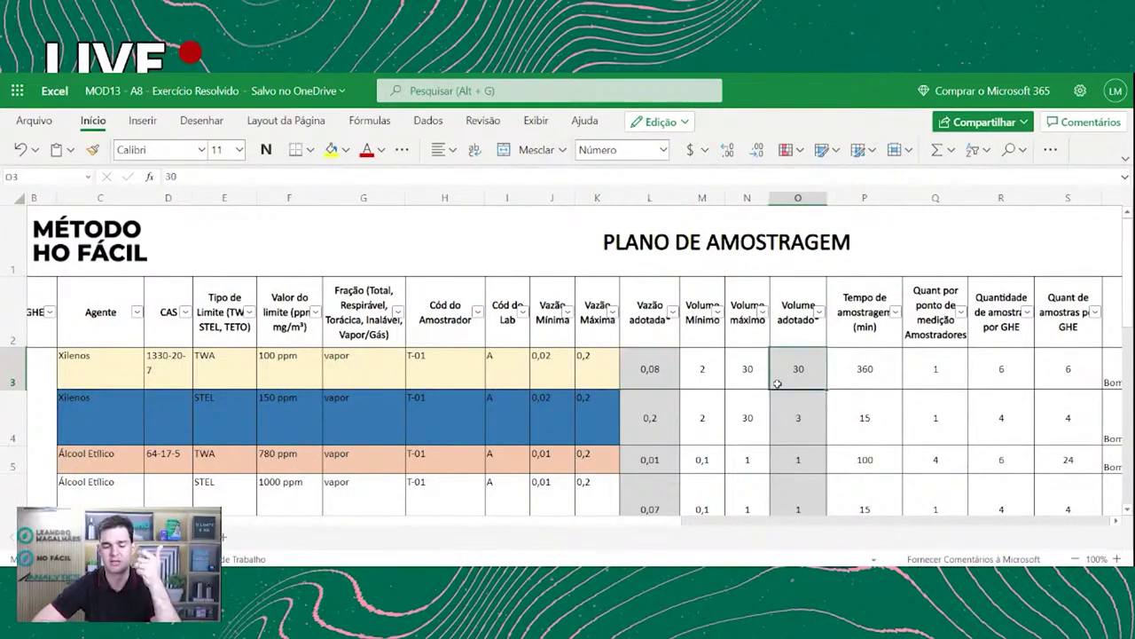
left_click(839, 371)
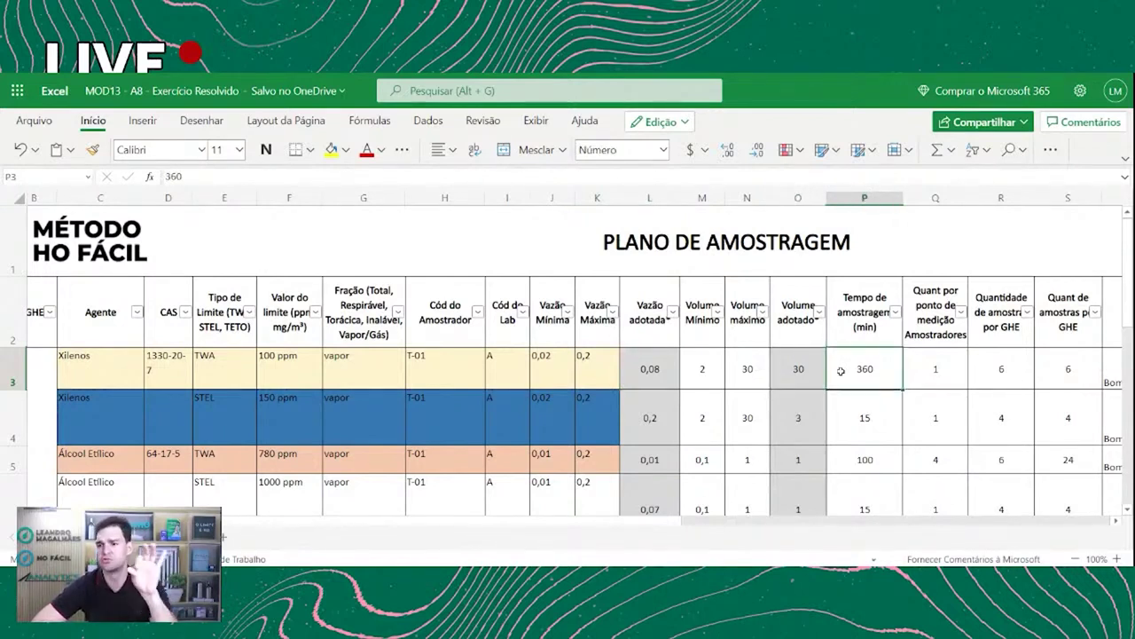
Check how the adopted flow and sampling time of the Xilenos STEL row determine its adopted volume formula
left_click(650, 418)
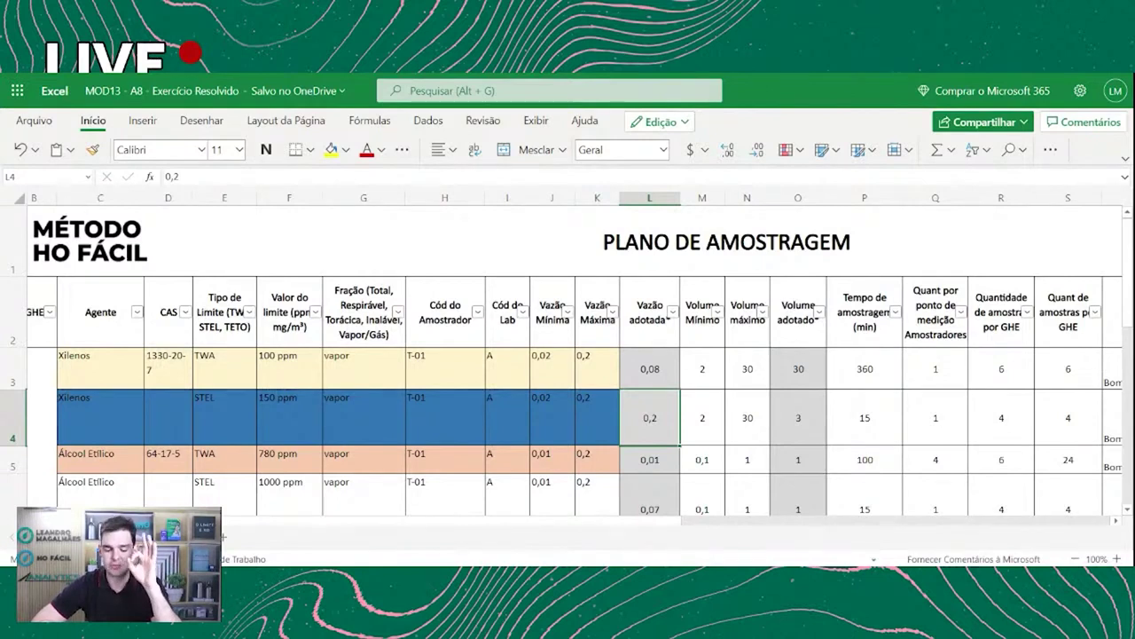
left_click(857, 400)
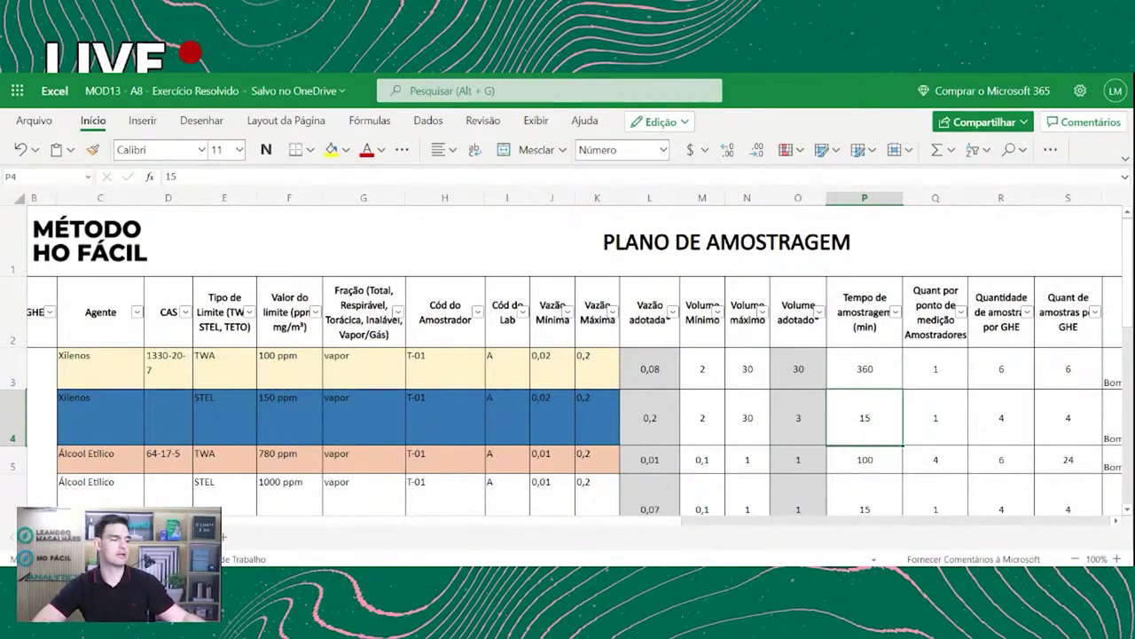
left_click(792, 416)
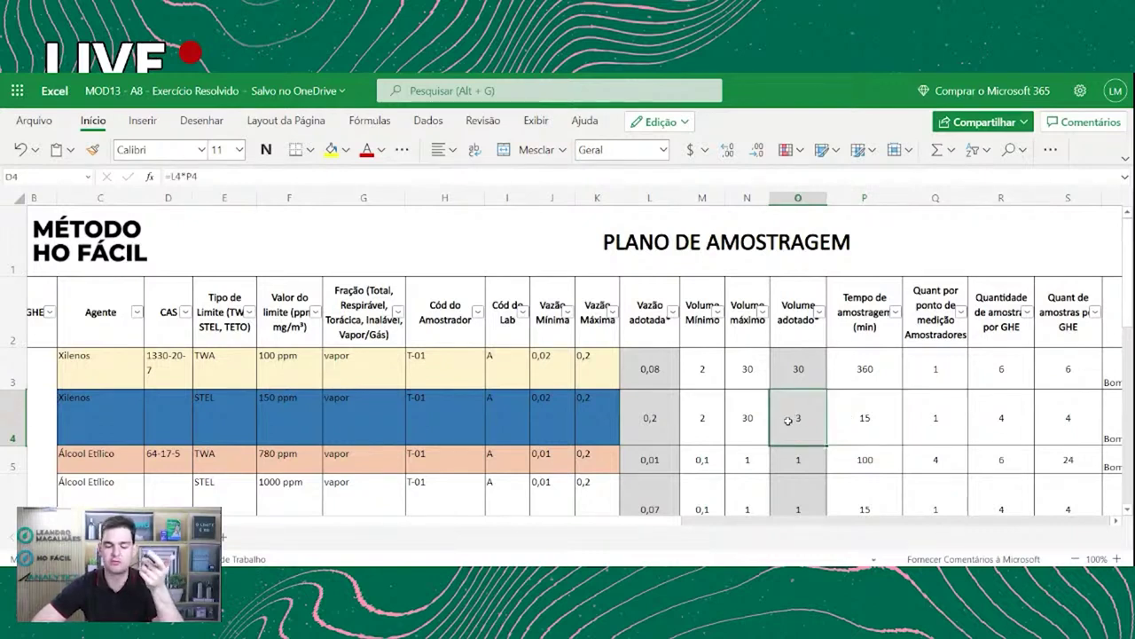
left_click(668, 419)
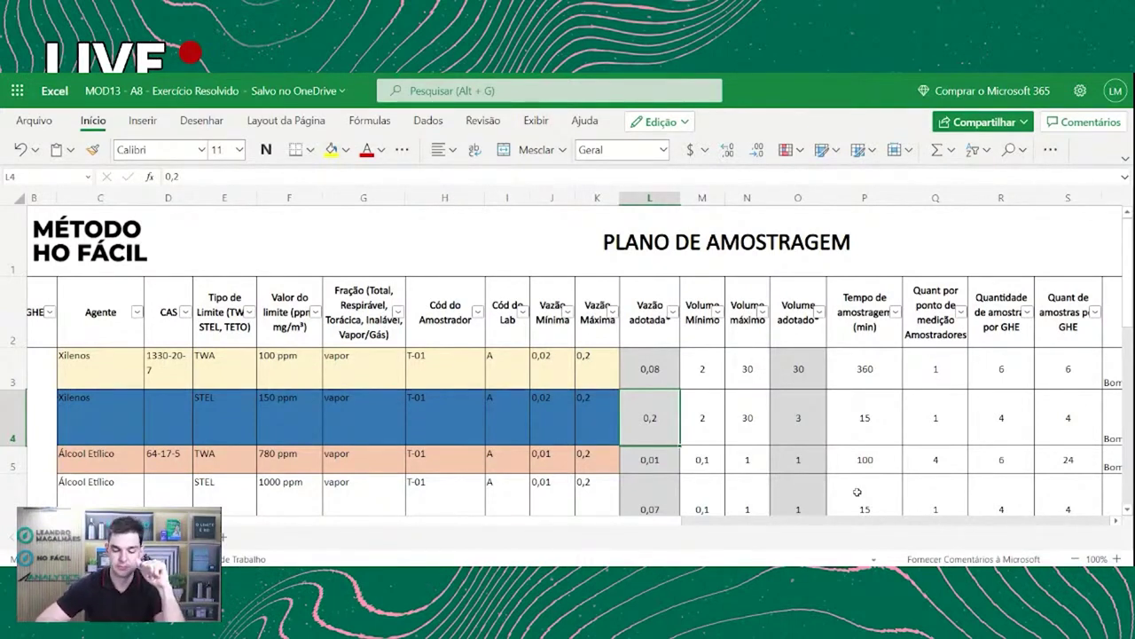
left_click(883, 409)
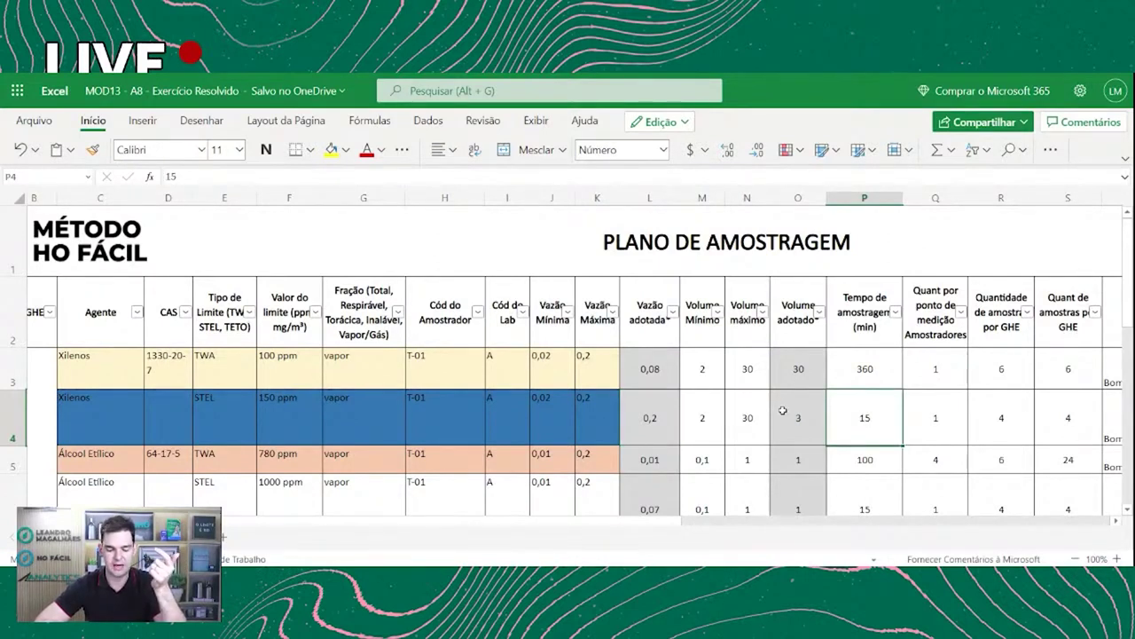
left_click(618, 413)
left_click(650, 416)
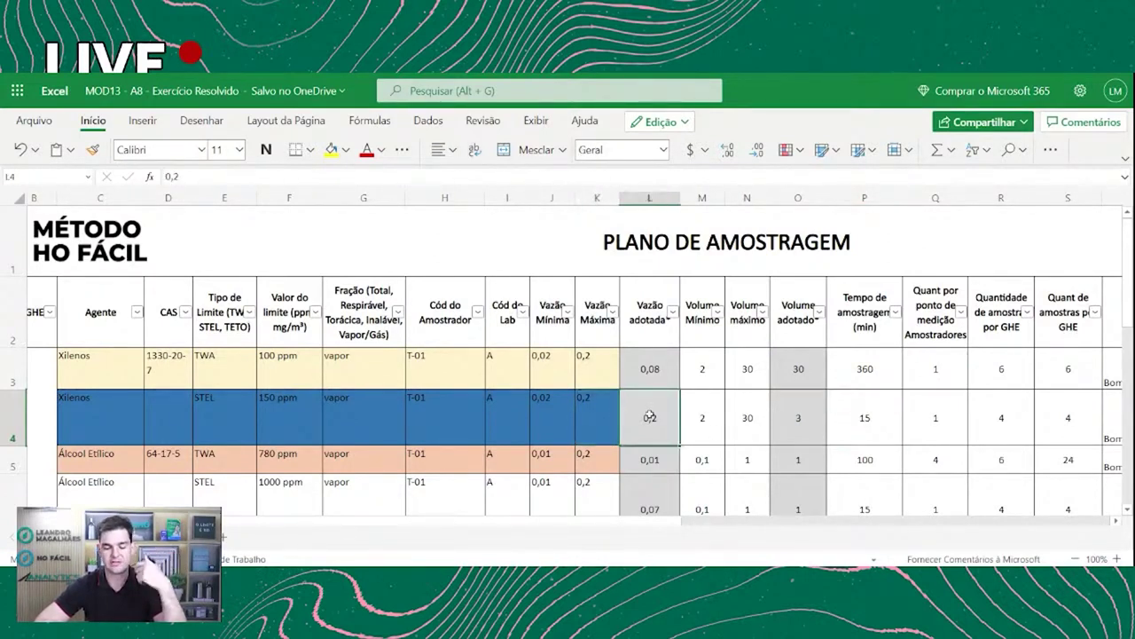
left_click(822, 429)
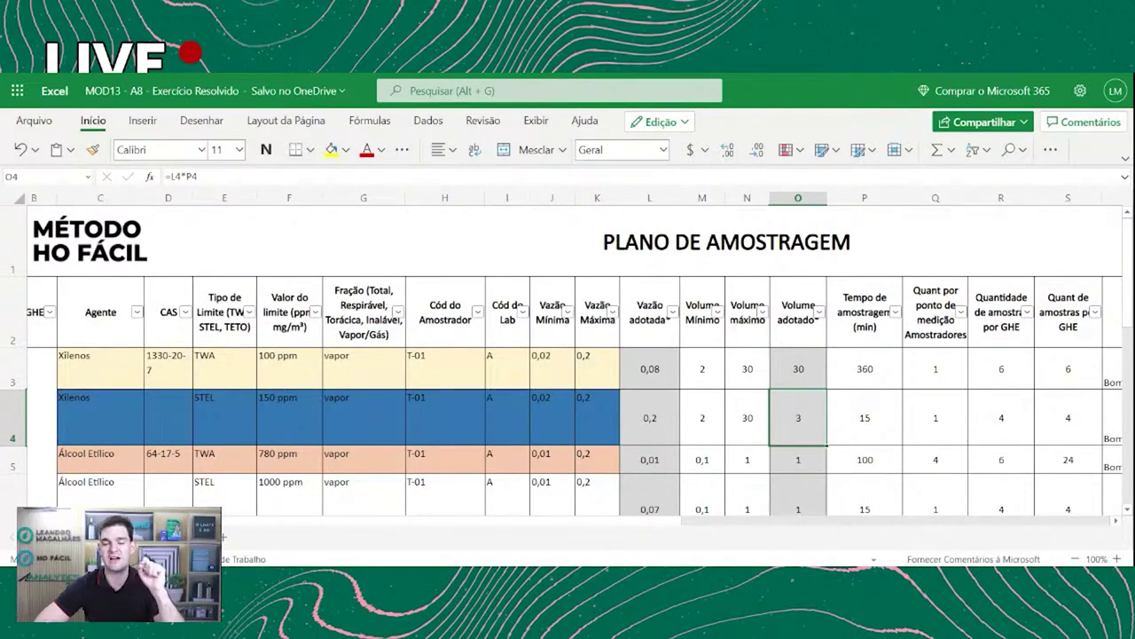
left_click(657, 409)
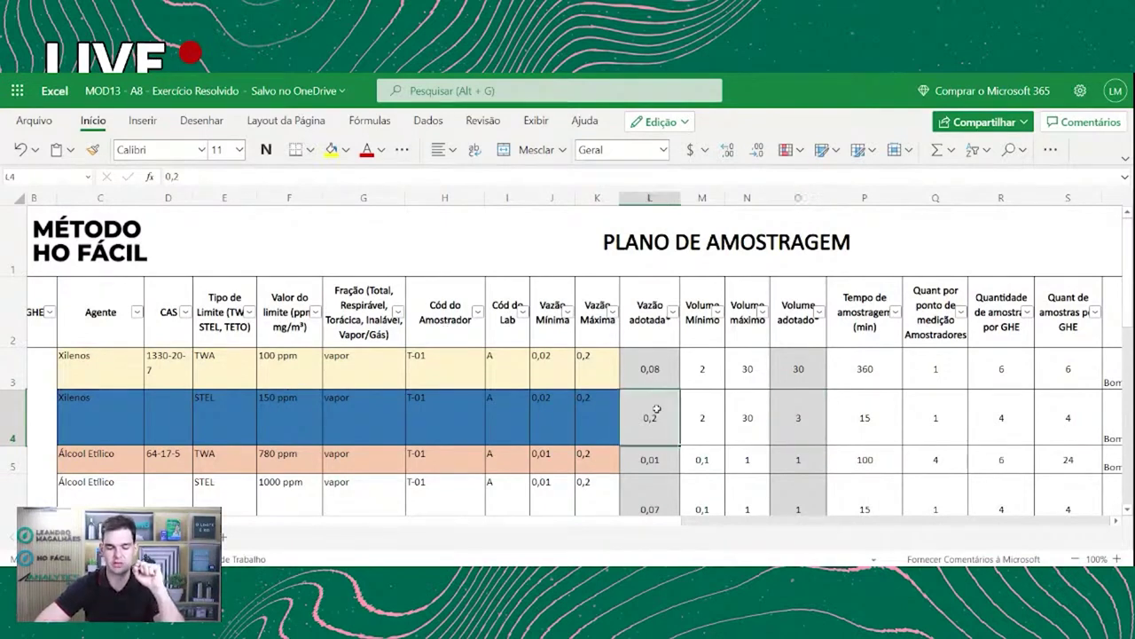
left_click(865, 418)
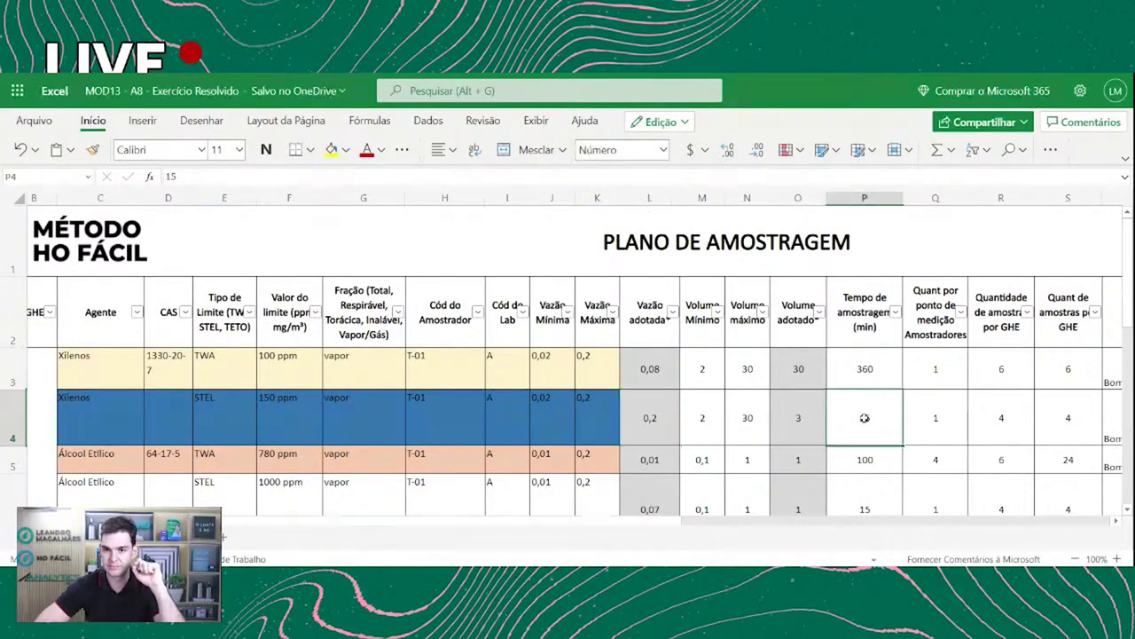
left_click(800, 424)
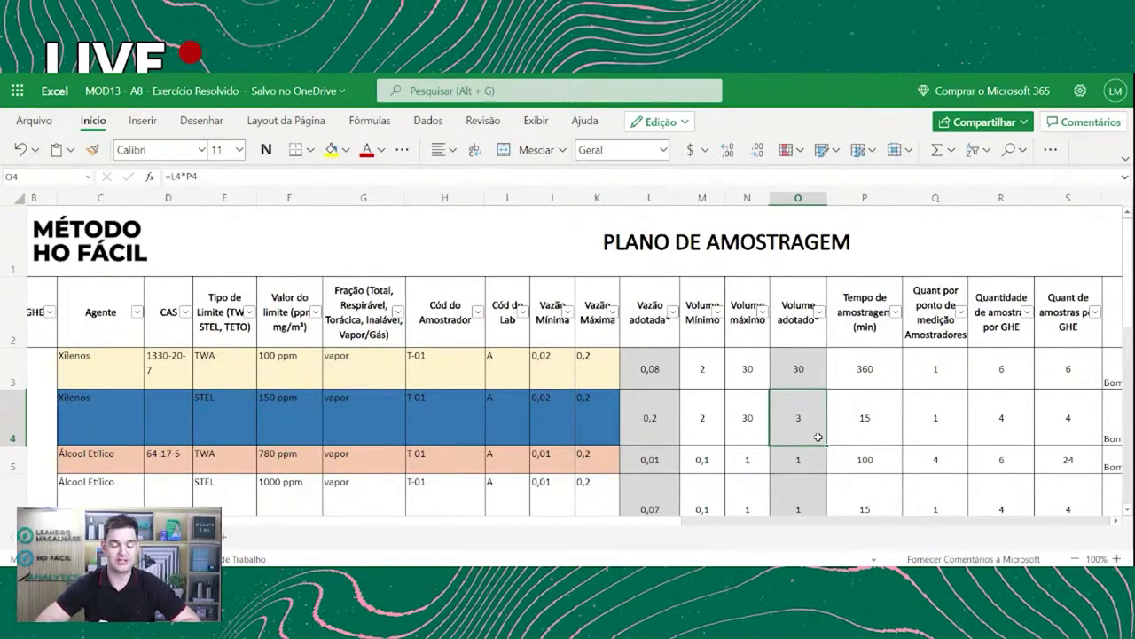
Examine the CAS number, limit types and limit values of the Álcool Etílico TWA and STEL rows
scroll(768, 319, "down", 1)
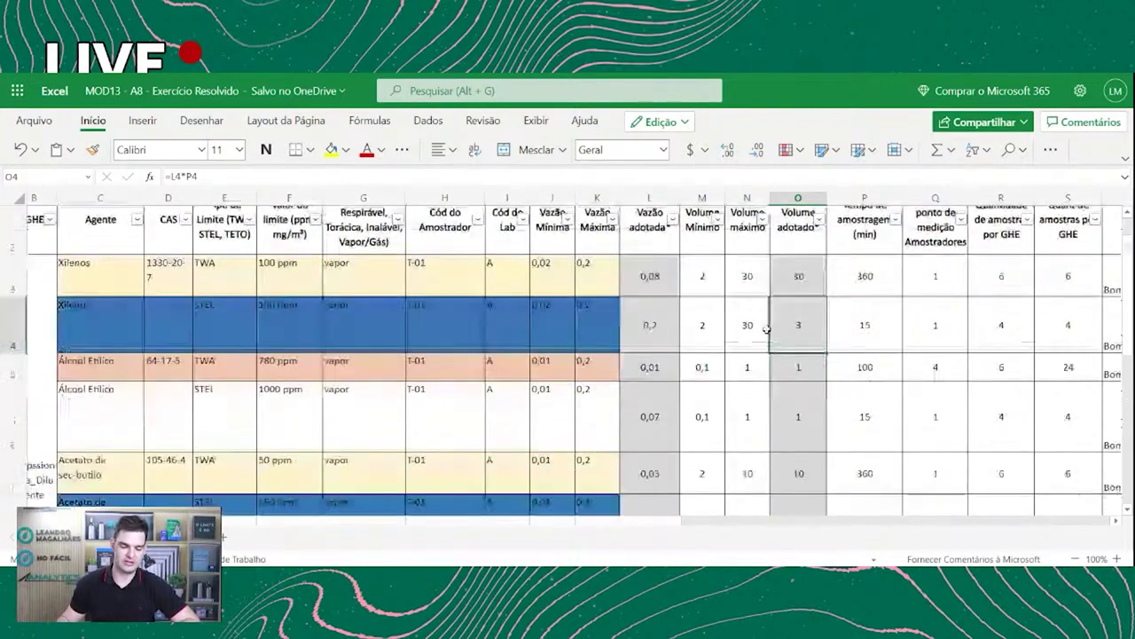
left_click_drag(116, 376, 176, 371)
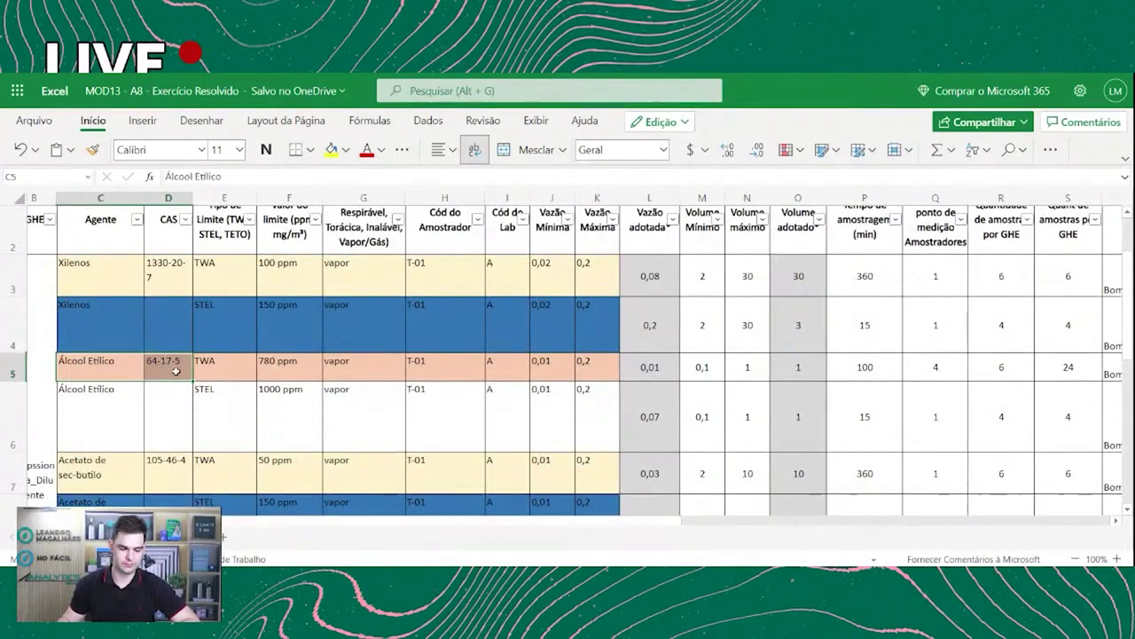
left_click(205, 363)
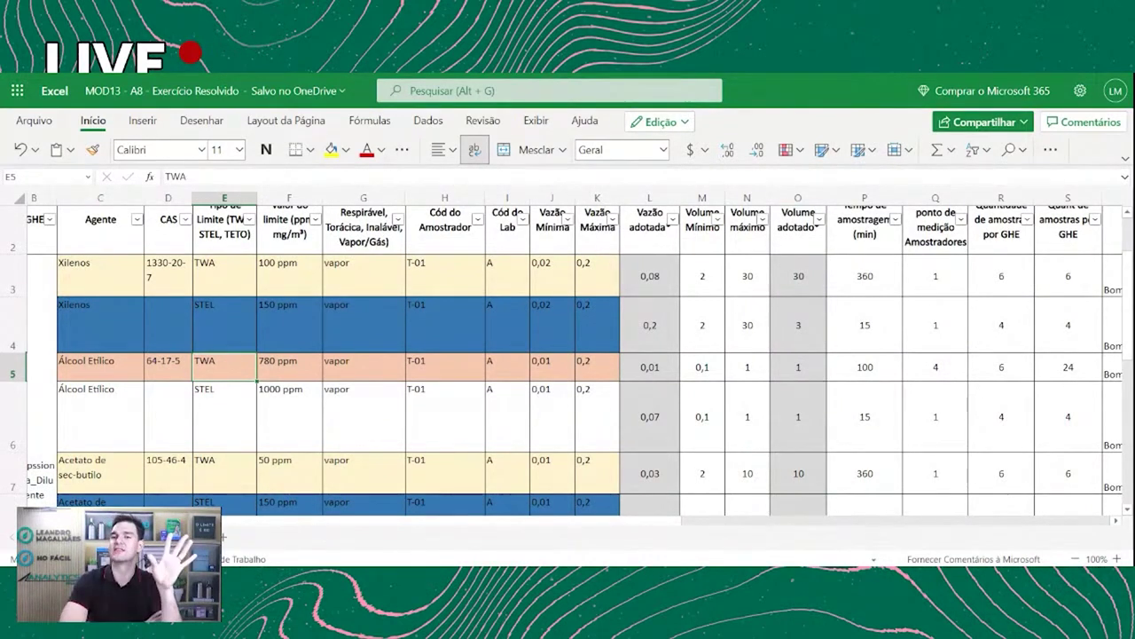
left_click(207, 389)
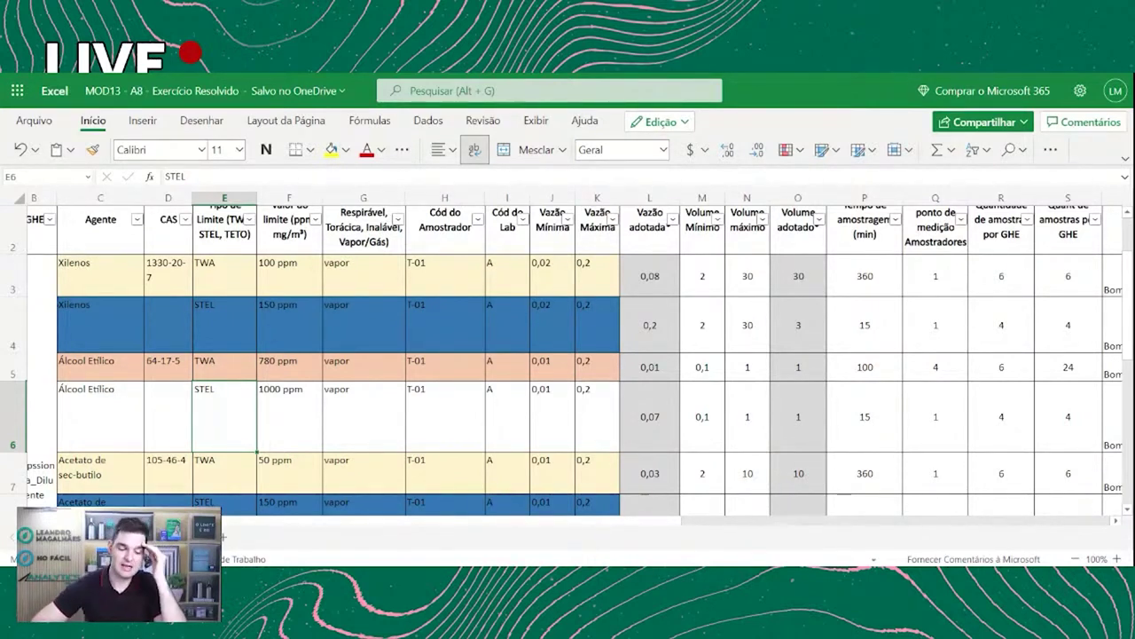
left_click(112, 357)
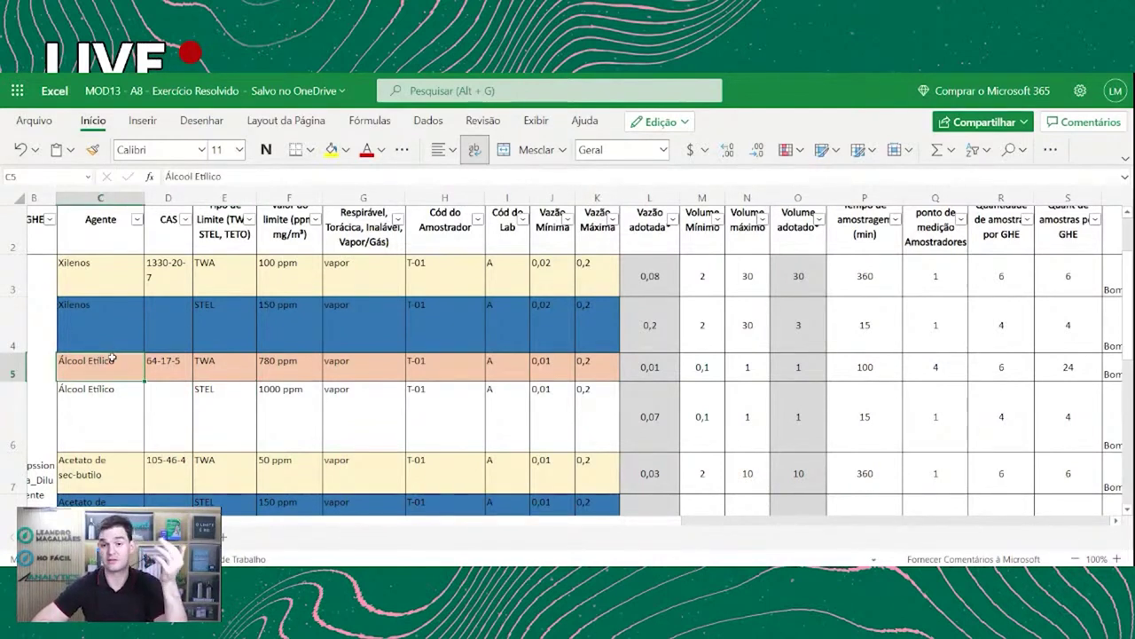
left_click(204, 364)
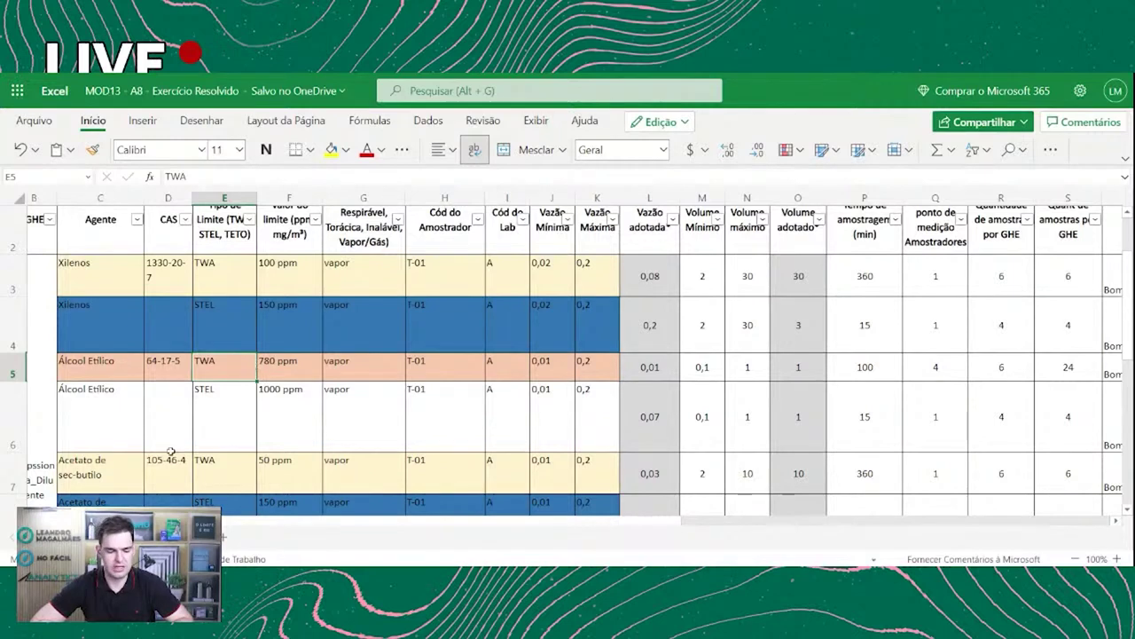
left_click_drag(110, 399, 278, 407)
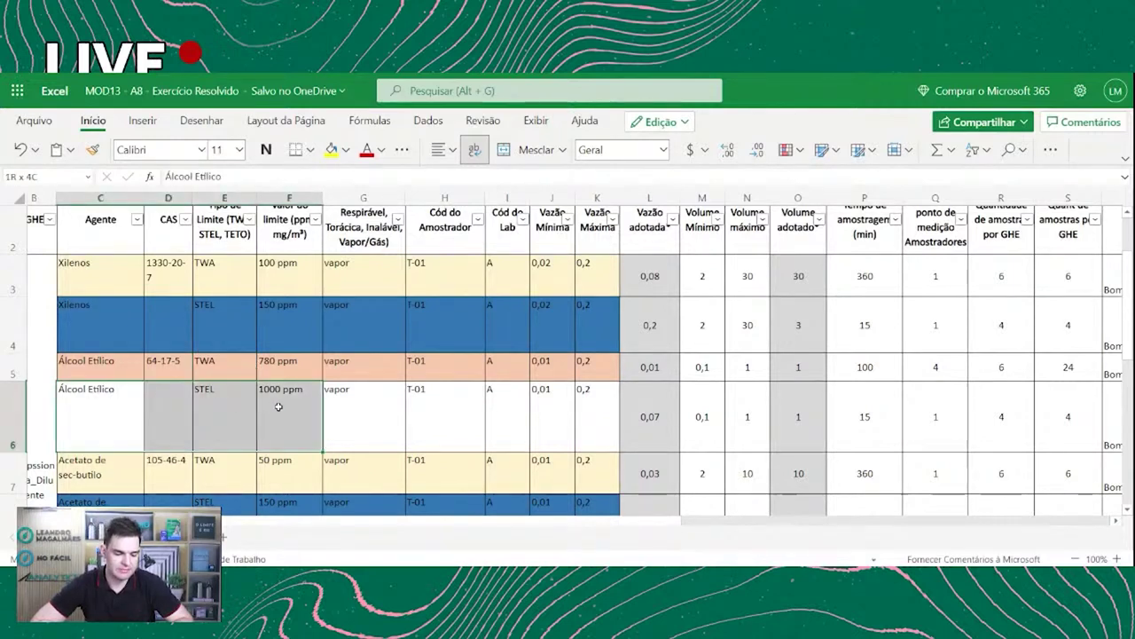
left_click(277, 406)
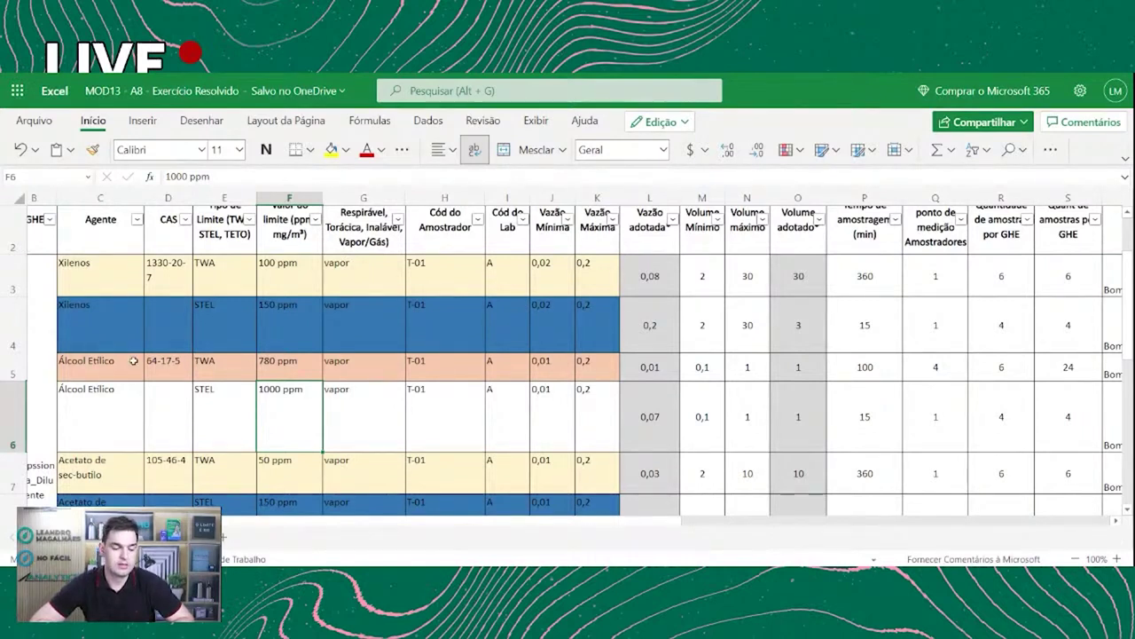
left_click(282, 364)
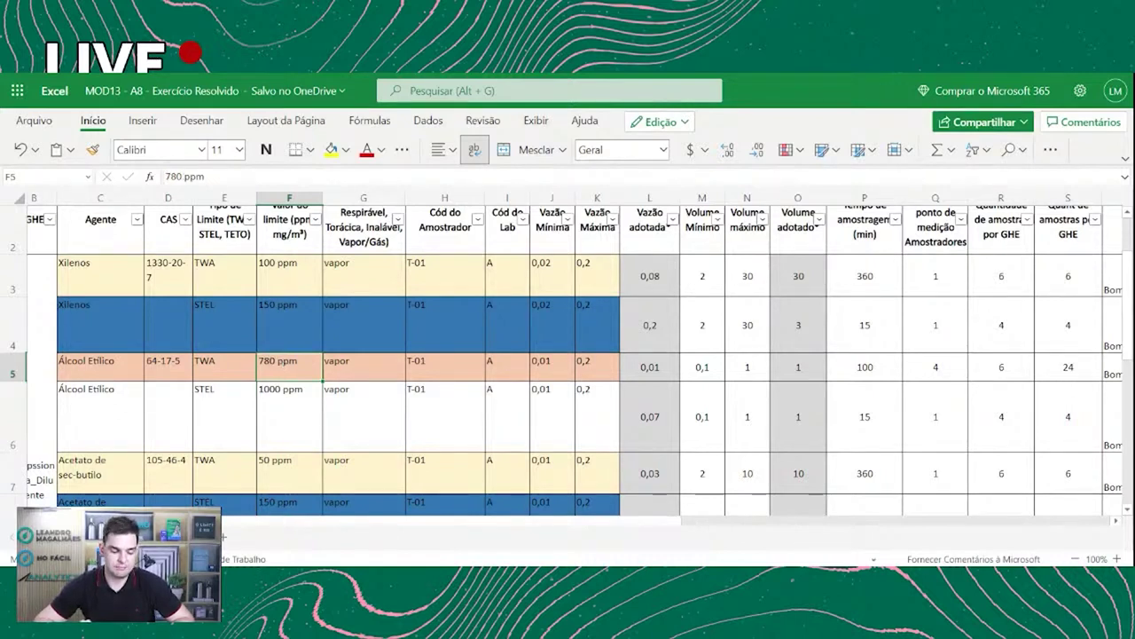
Examine the fraction, sampler and lab codes, minimum, maximum and adopted flow, and volume limits of the Álcool Etílico TWA row
left_click(364, 366)
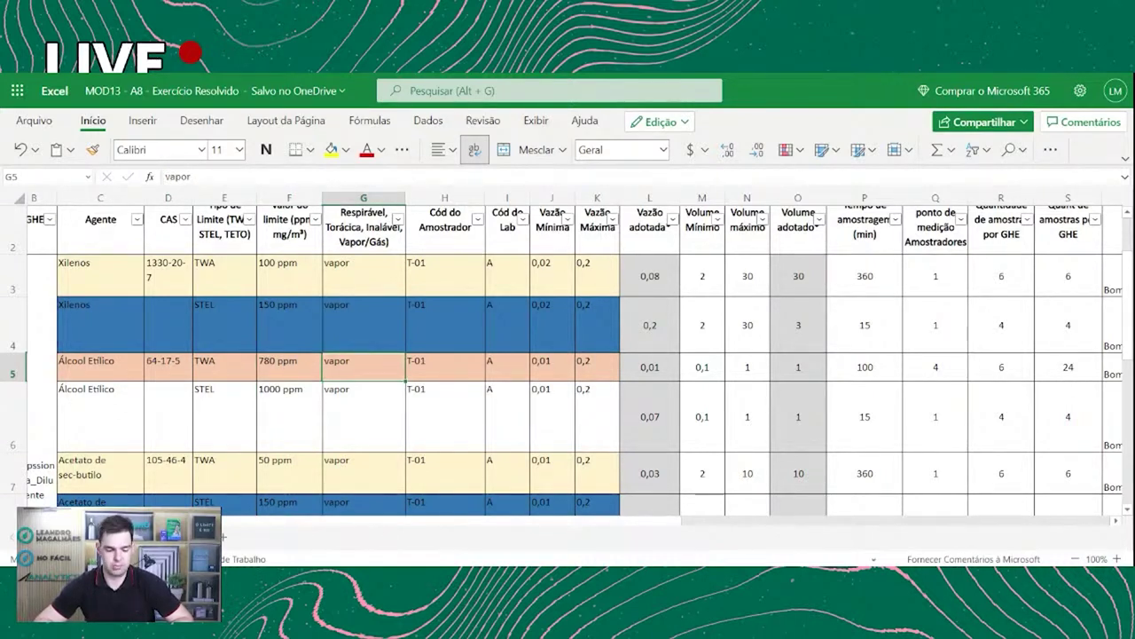
left_click(444, 366)
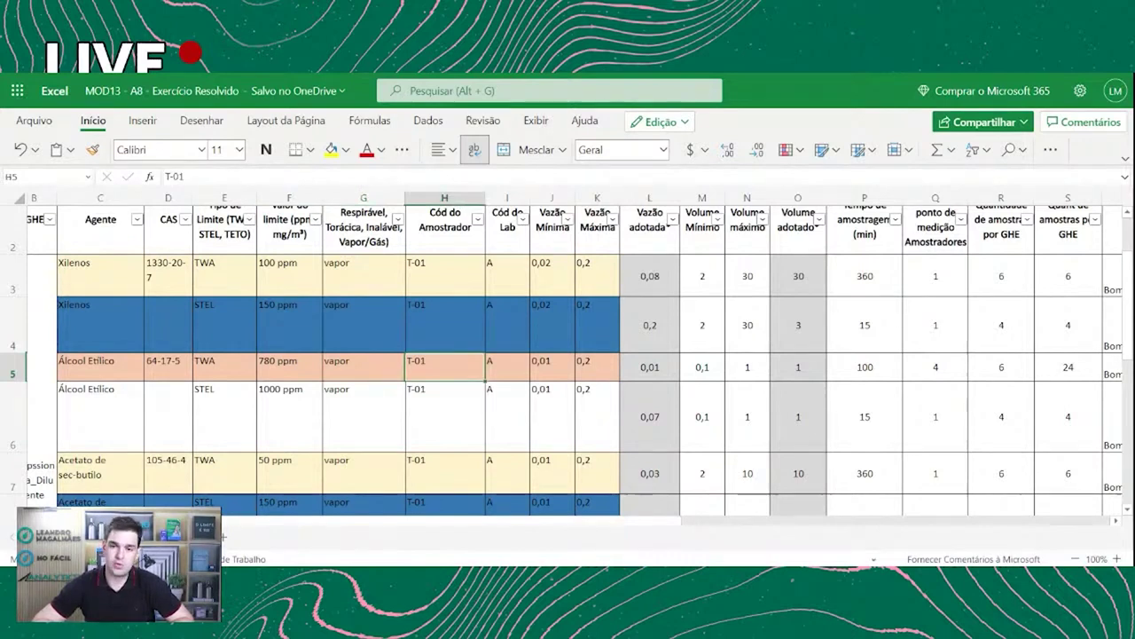
left_click(507, 366)
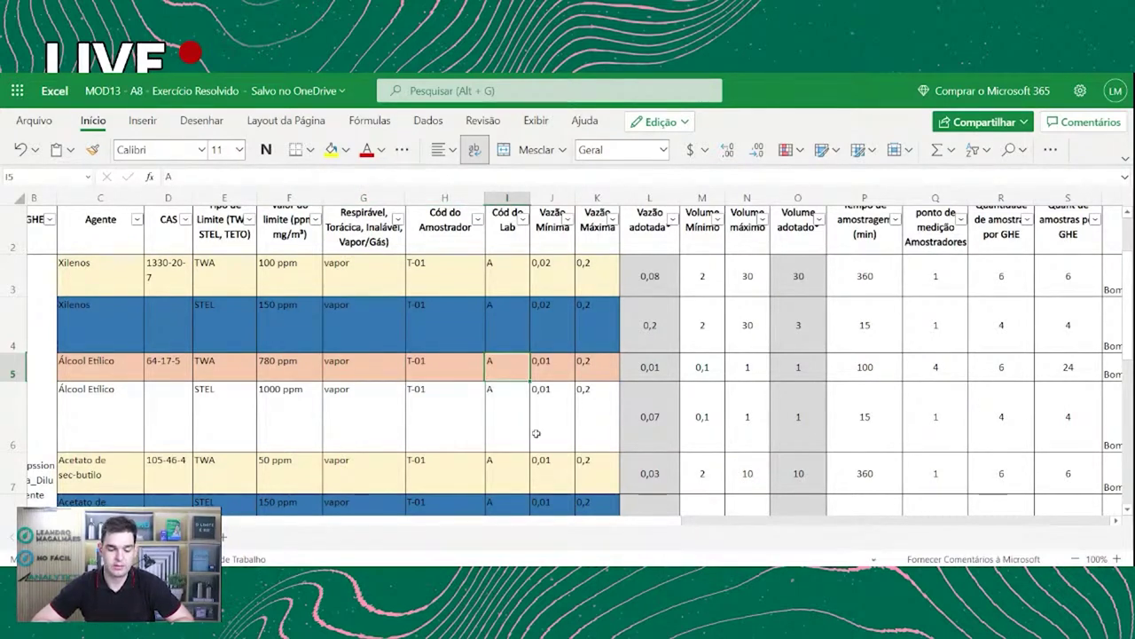
left_click(543, 355)
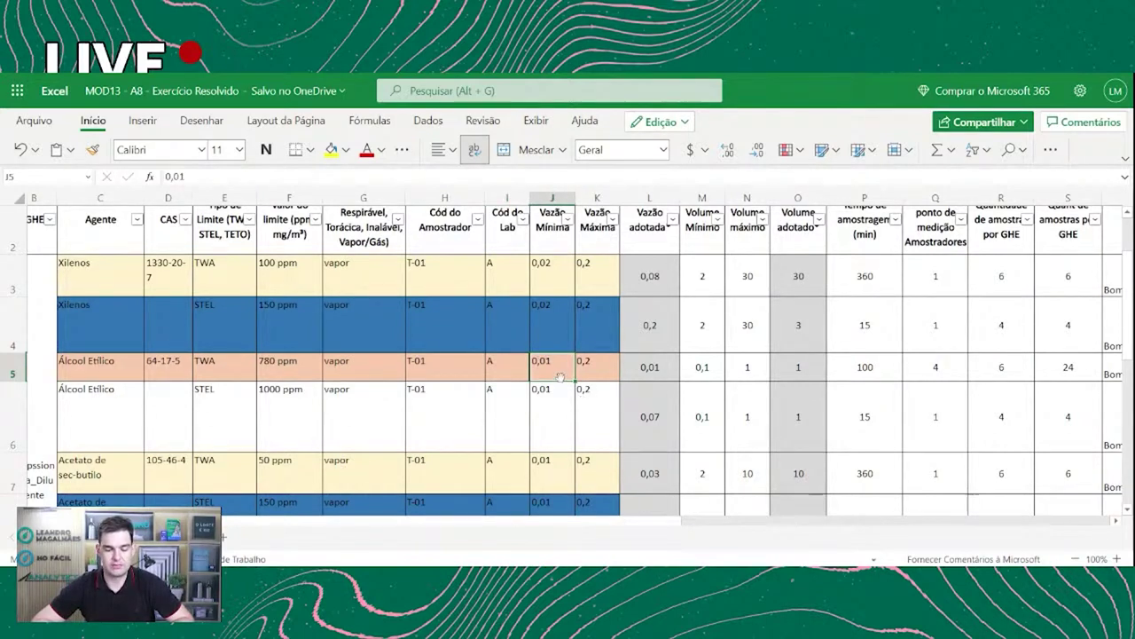
left_click(583, 377)
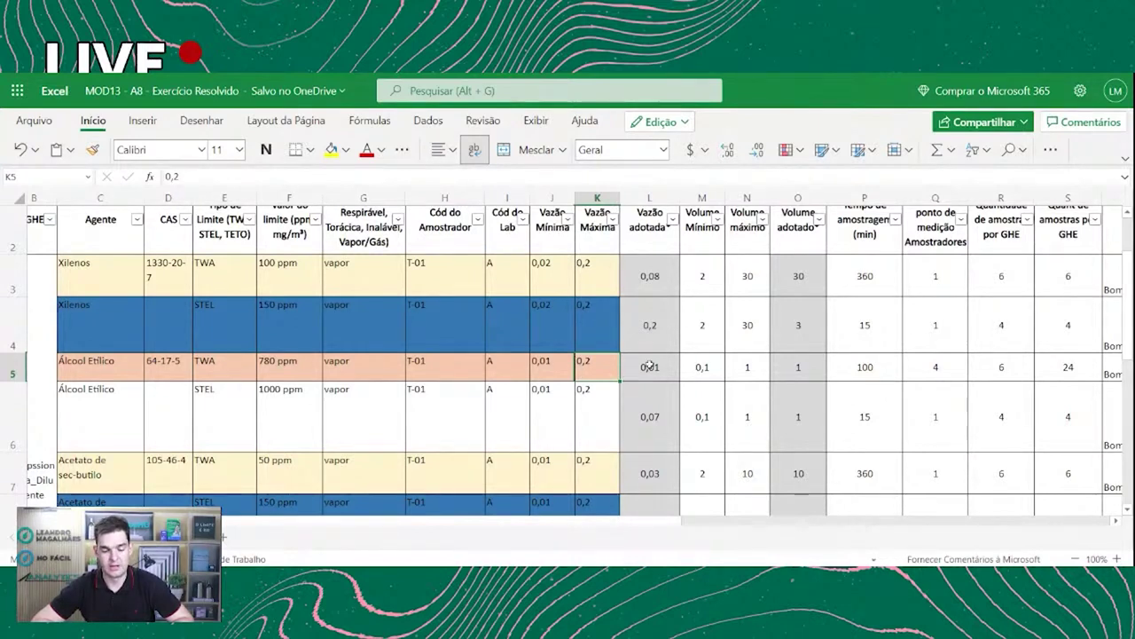
left_click(650, 365)
key("Right")
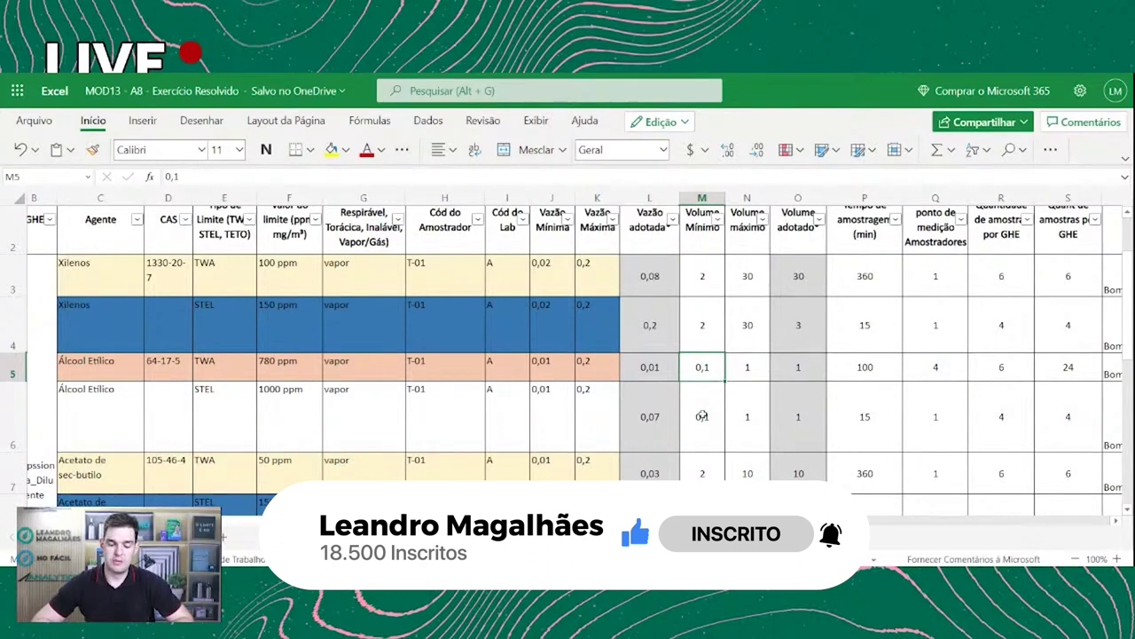
left_click(738, 356)
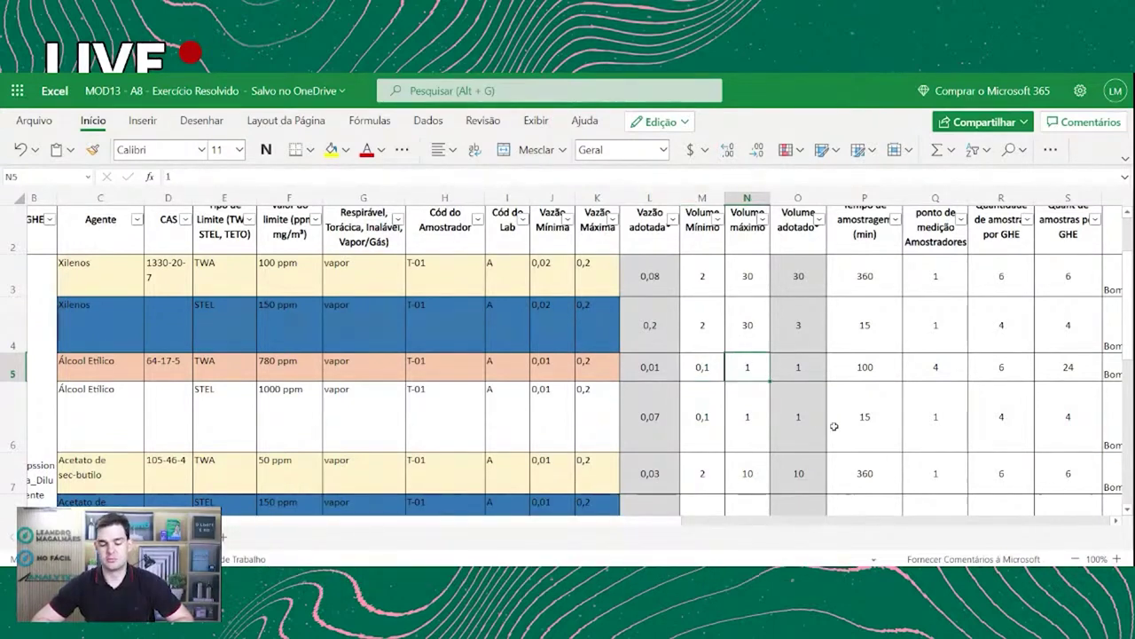
Undo the recent edits to the Álcool Etílico TWA row, back to a sampling time of 90 minutes
key("ctrl+z")
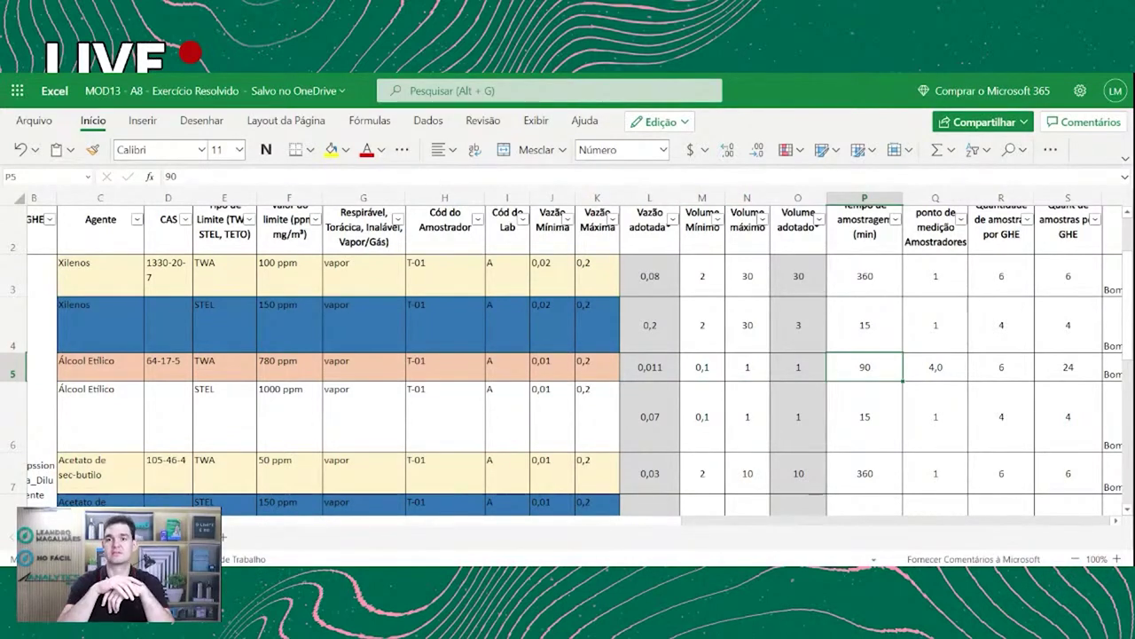